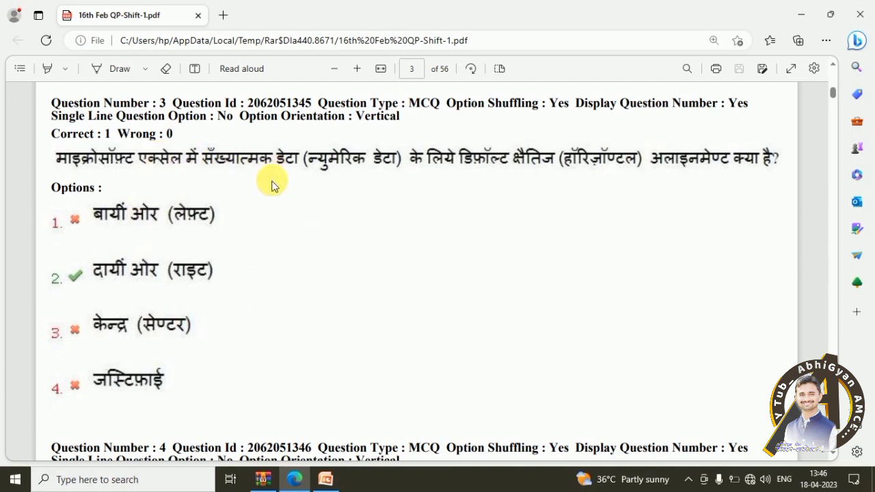
# - Launch Microsoft Office Excel 2007 and enlarge the view of the blank worksheet
pyautogui.click(163, 481)
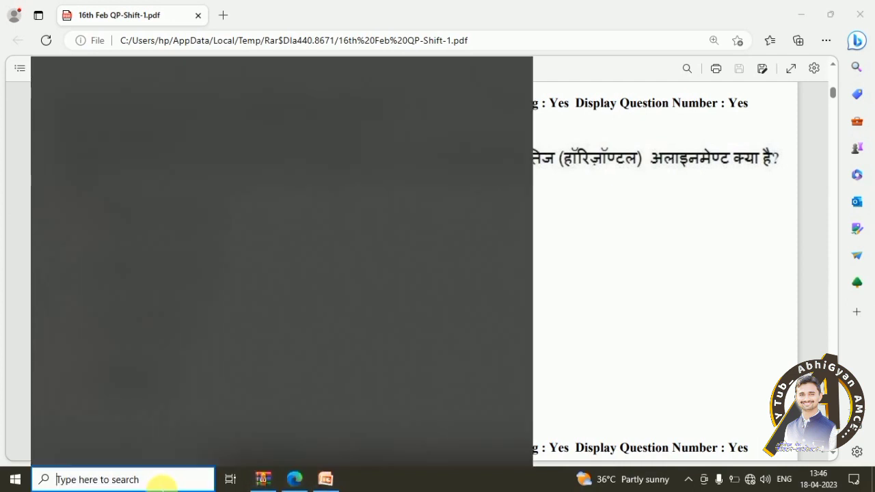
pyautogui.write('exc')
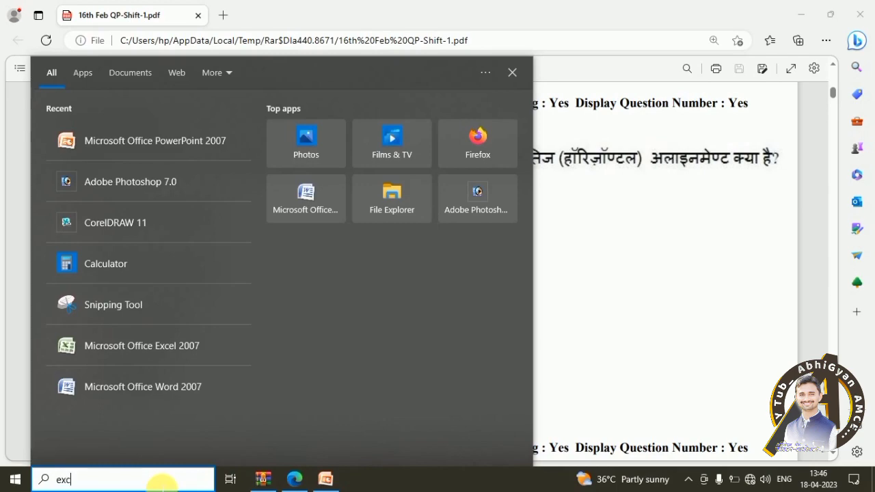
pyautogui.write('el')
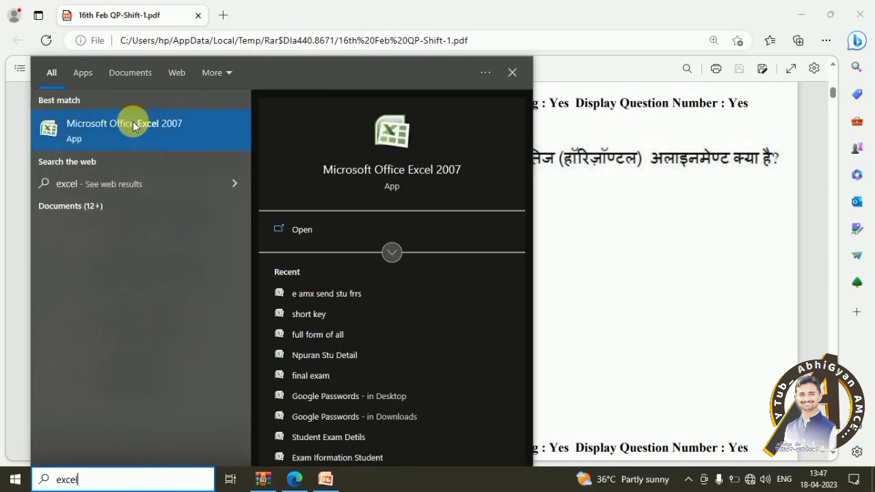
pyautogui.click(134, 125)
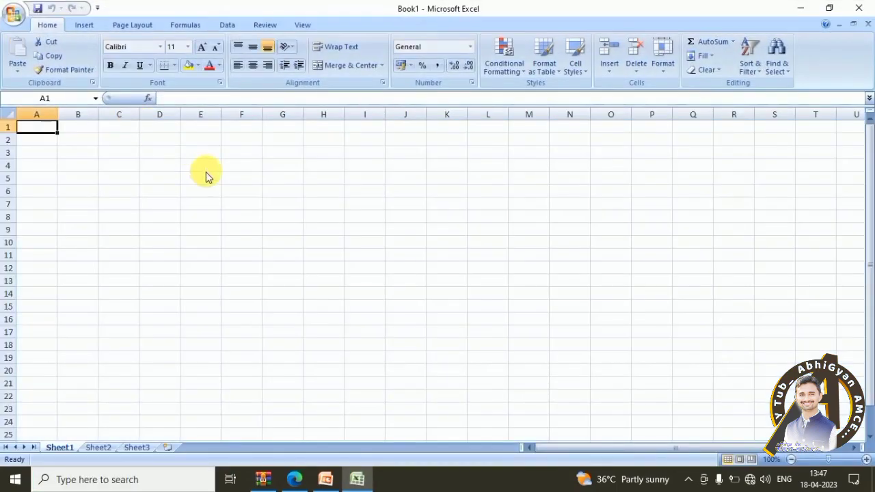
pyautogui.click(217, 202)
pyautogui.scroll(4, 223, 208)
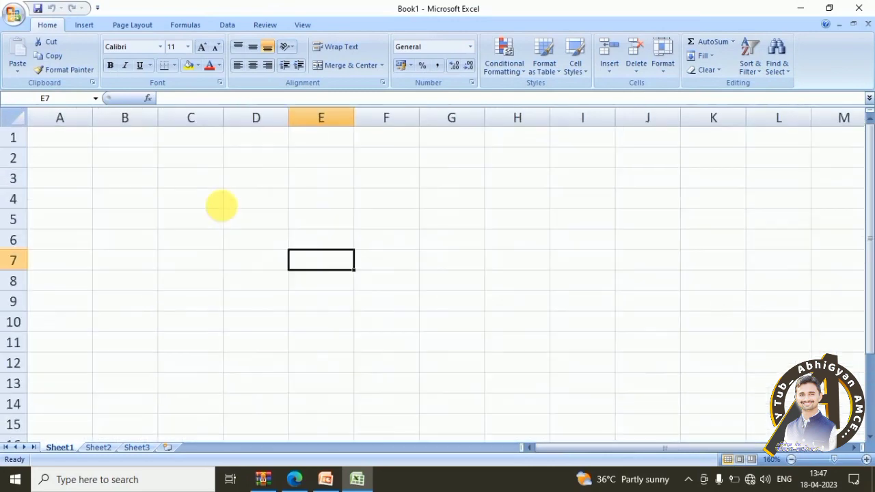
# - Recheck question 3 in the PDF, then in the Excel sheet enter abcd in D5 and left side in D6
pyautogui.click(295, 480)
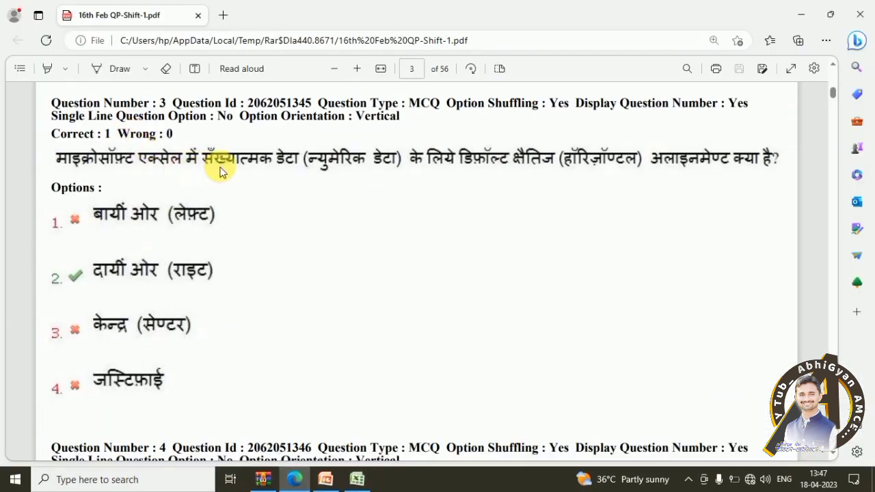
pyautogui.click(357, 480)
pyautogui.click(267, 235)
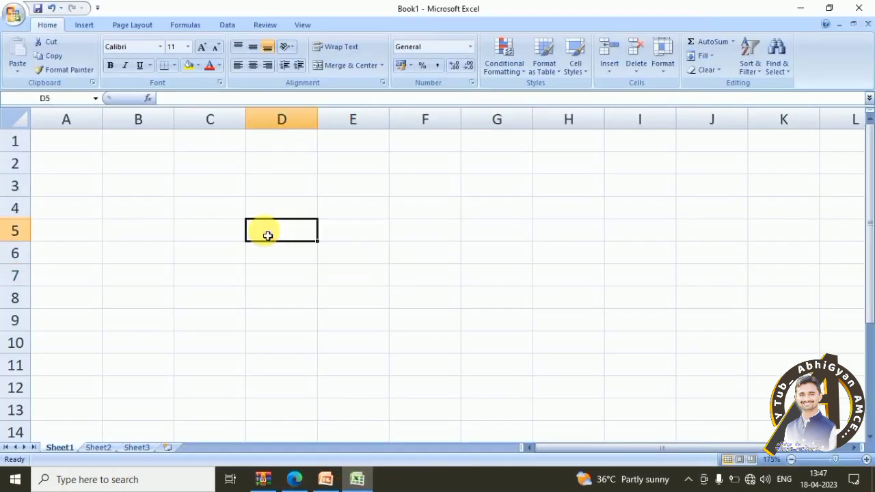
pyautogui.write('abcd')
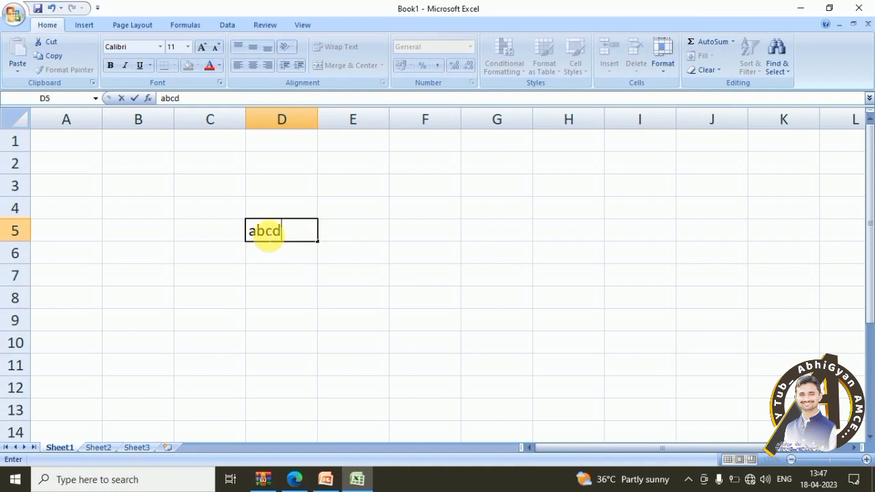
pyautogui.press('Return')
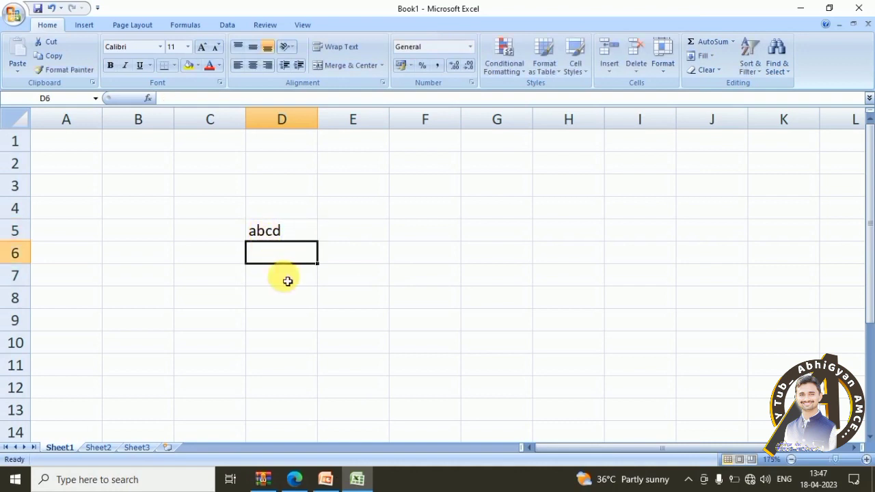
pyautogui.write('left s')
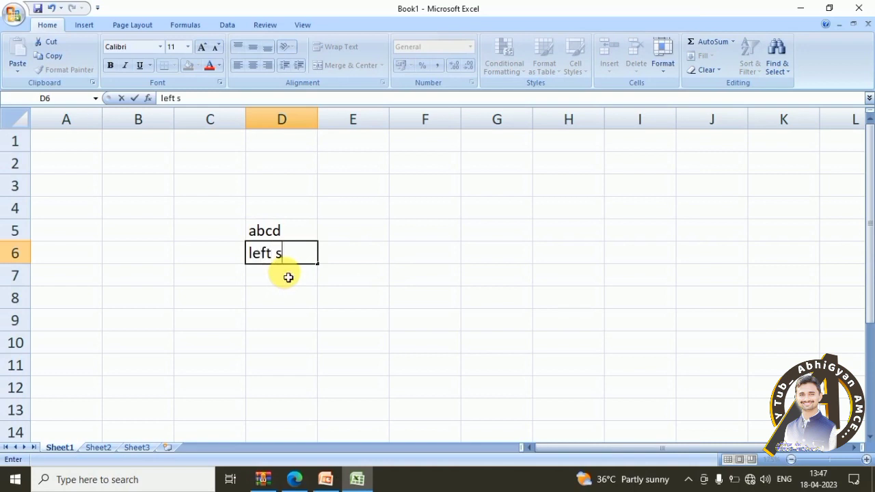
pyautogui.press('Return')
pyautogui.press('Return')
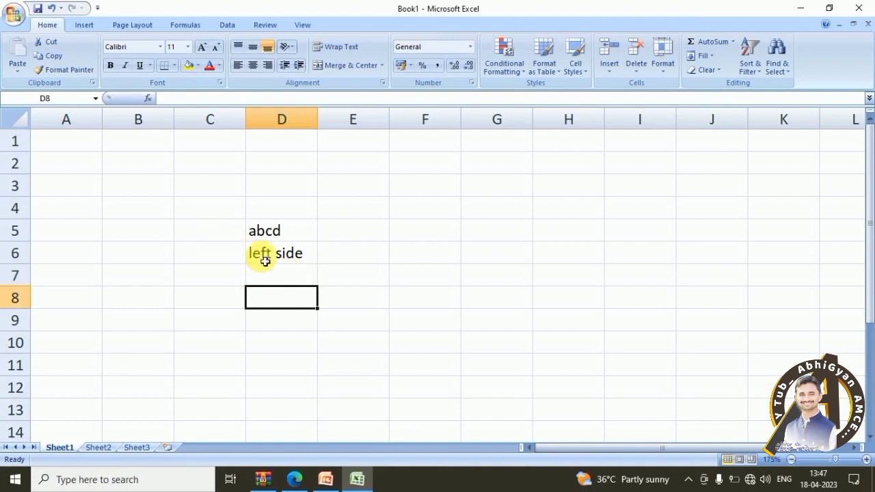
# - Number the two examples by entering 1. in C5 and 2. in C8
pyautogui.click(230, 229)
pyautogui.write('1.')
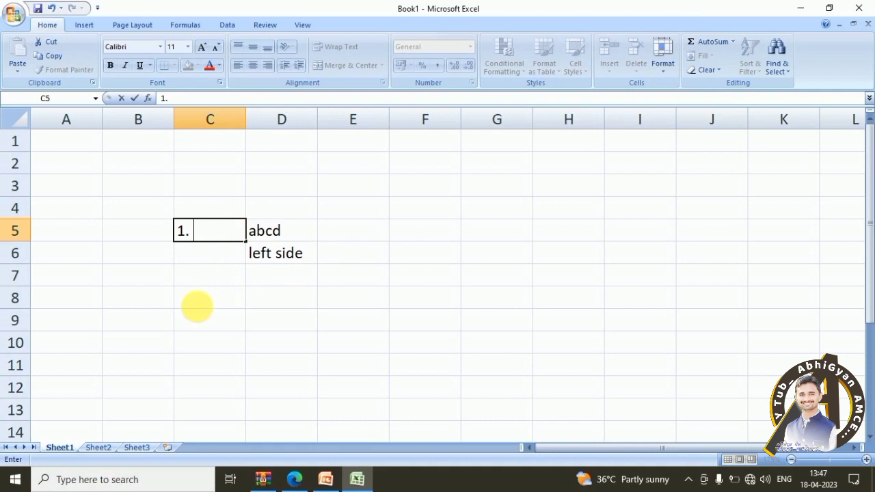
pyautogui.click(203, 298)
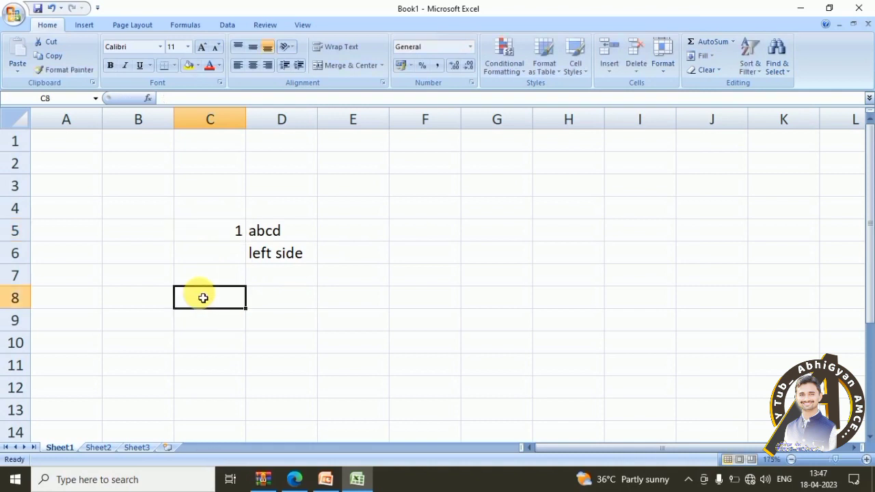
pyautogui.write('2.')
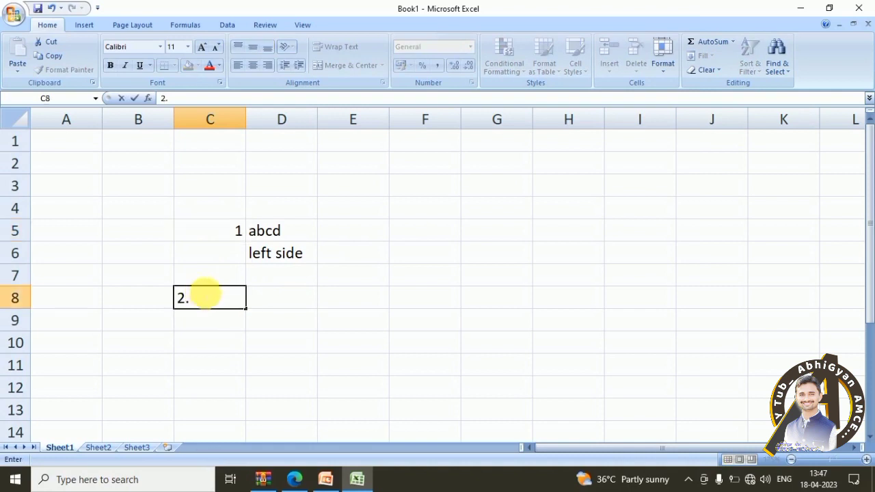
pyautogui.press('Return')
# - Add the numeric example 1234 in D8 and the note right side in D9
pyautogui.click(282, 303)
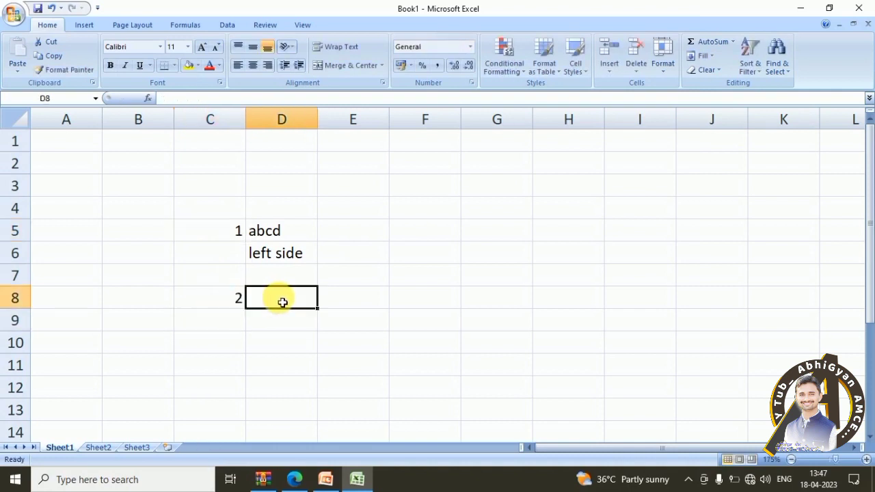
pyautogui.write('1234')
pyautogui.press('Return')
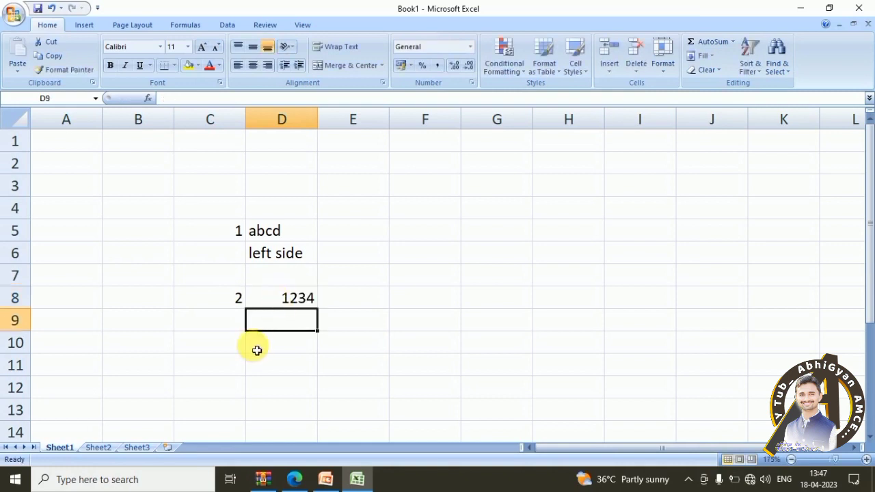
pyautogui.write('right side')
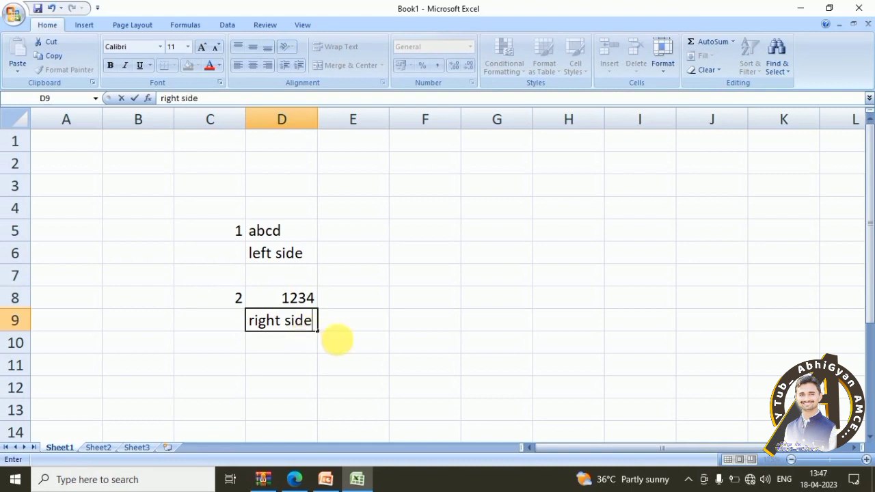
pyautogui.press('Return')
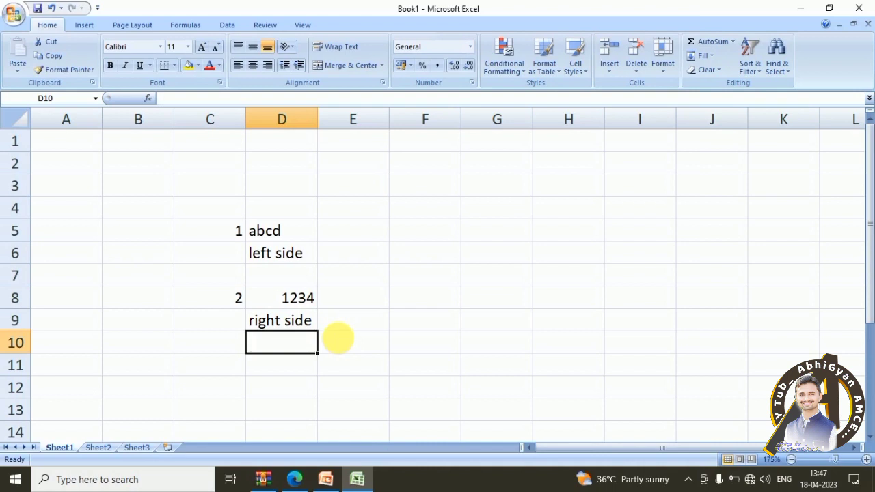
# - Enter the text entries bill, total, all and ri down column E from E8 to E11
pyautogui.click(366, 298)
pyautogui.write('bill')
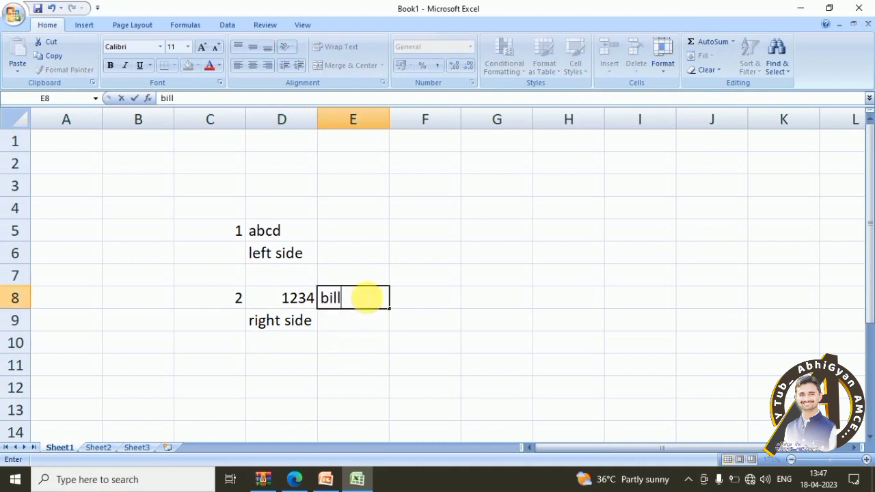
pyautogui.press('Return')
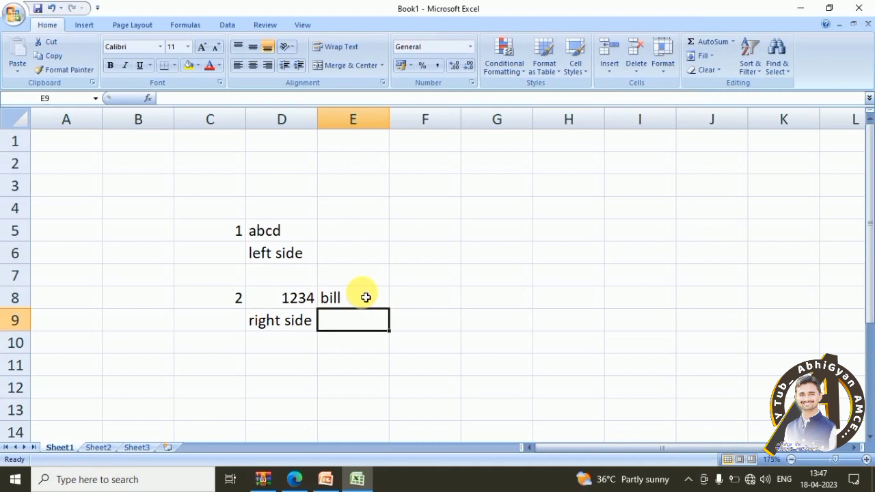
pyautogui.write('total')
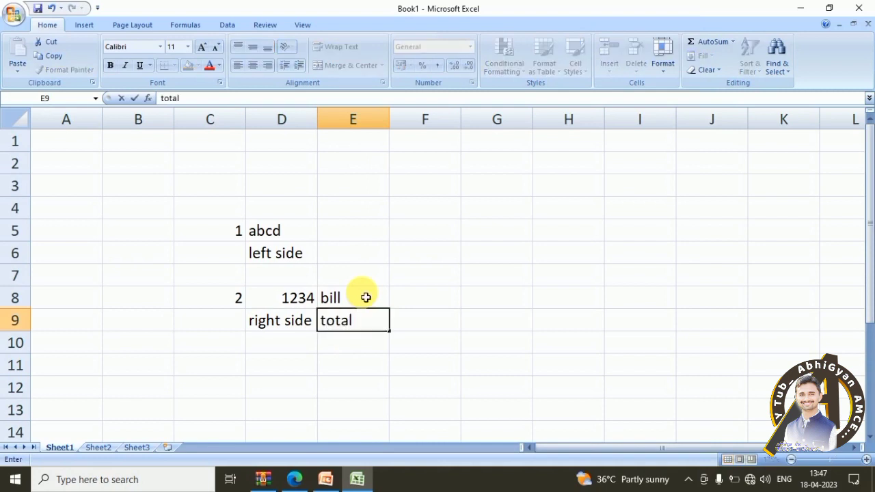
pyautogui.press('Return')
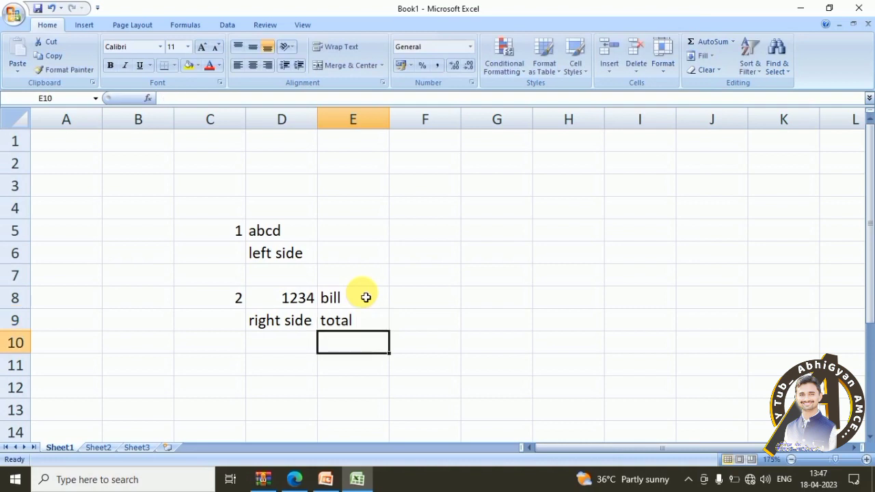
pyautogui.write('all')
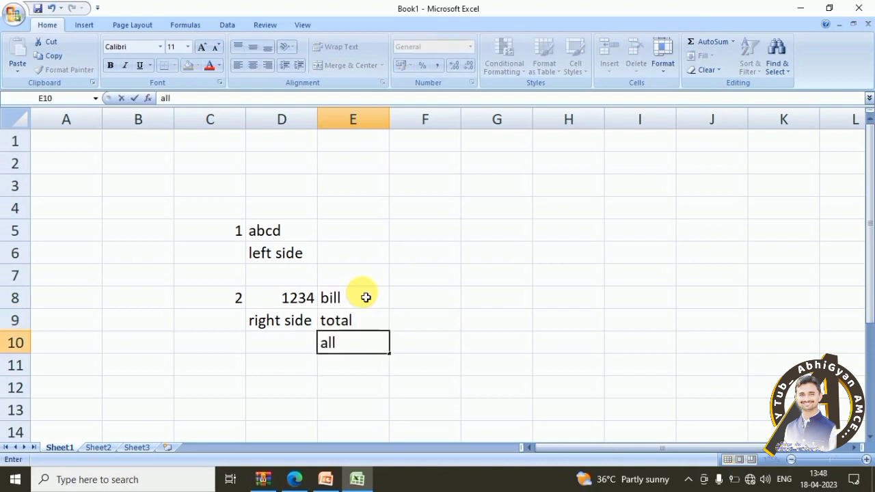
pyautogui.press('Return')
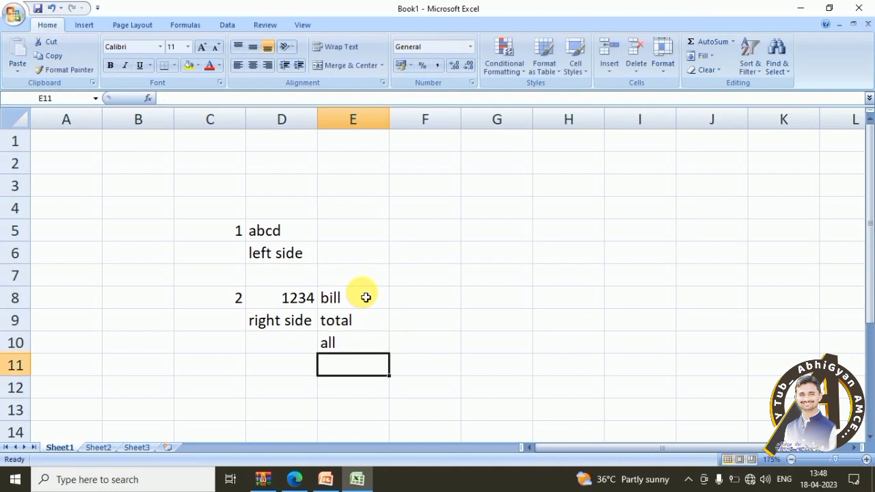
pyautogui.write('ri')
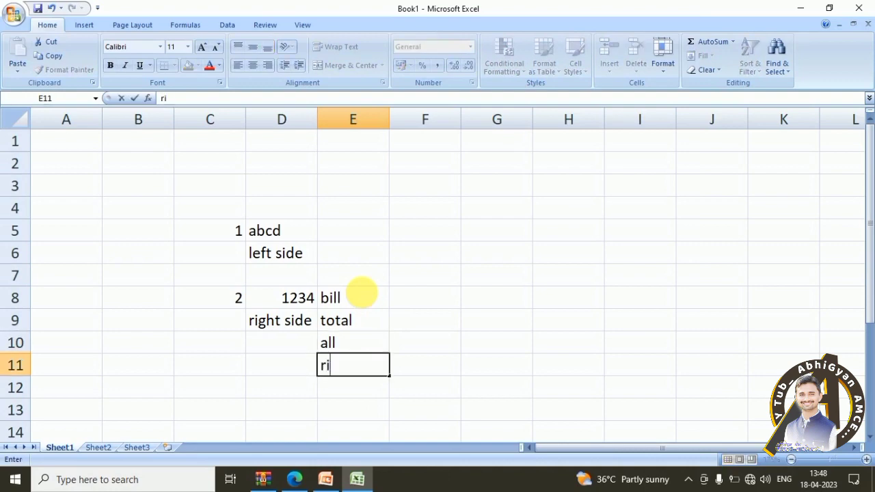
# - Switch to the question paper PDF in Edge and read through questions 4 to 6 with their English and Hindi answer options
pyautogui.click(294, 480)
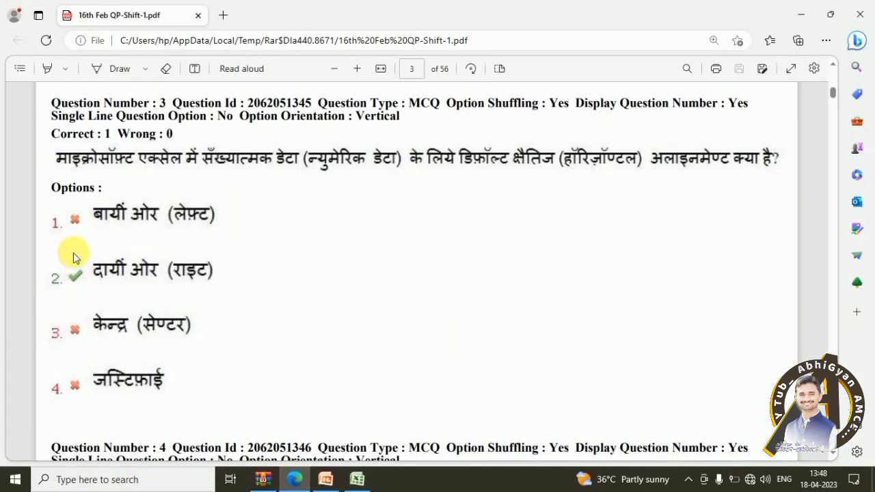
pyautogui.scroll(-6, 74, 257)
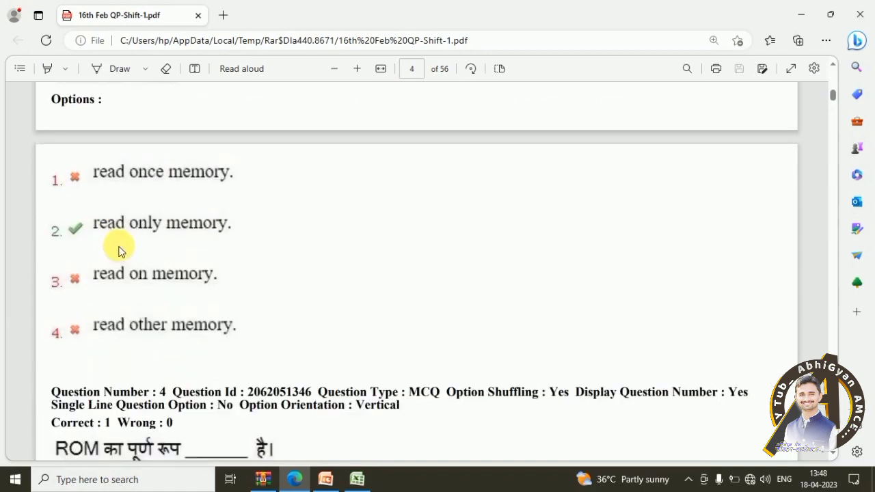
pyautogui.scroll(-5, 117, 251)
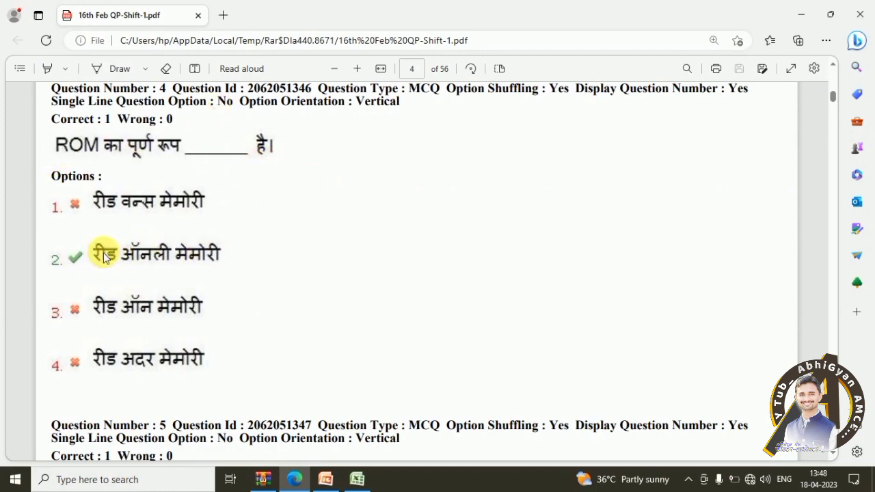
pyautogui.scroll(-6, 264, 257)
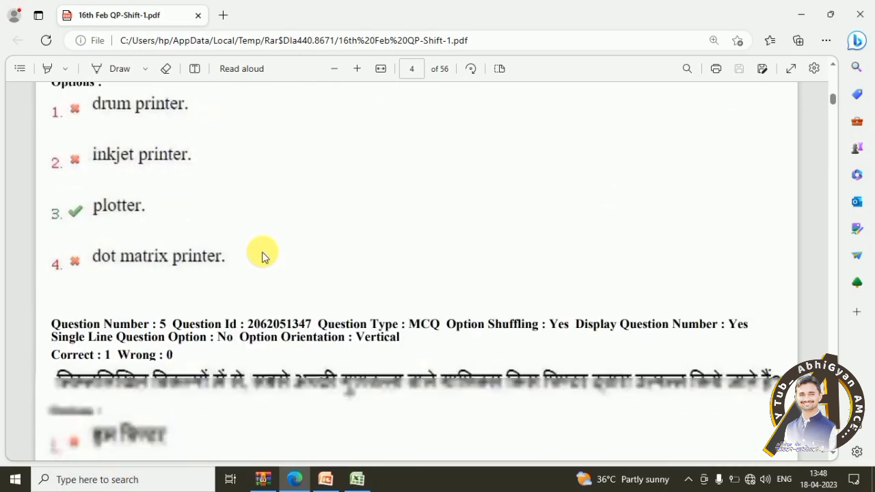
pyautogui.scroll(-4, 263, 257)
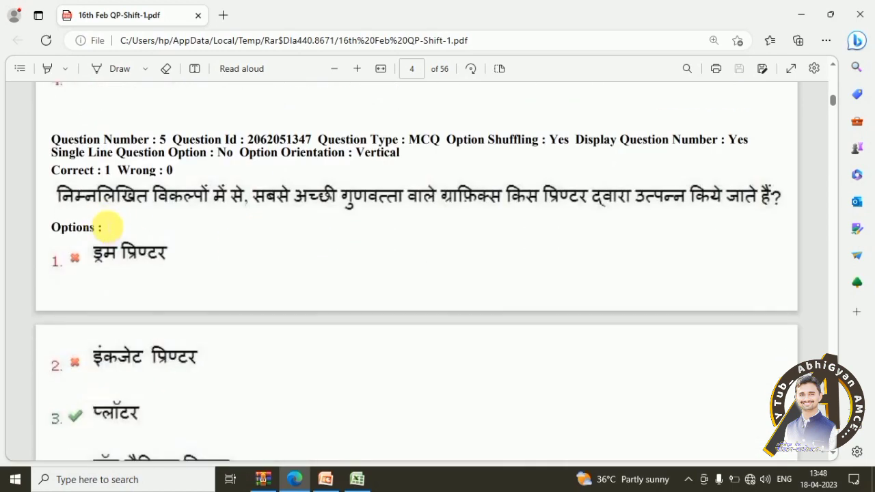
pyautogui.scroll(-1, 109, 226)
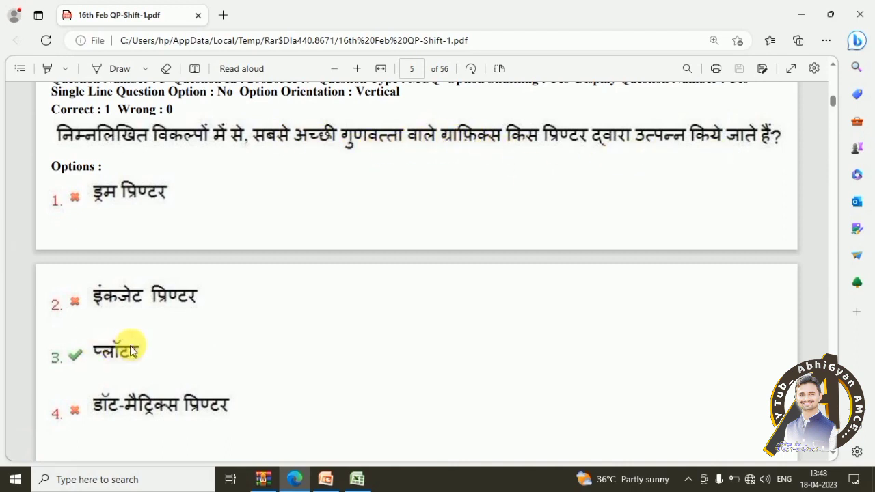
pyautogui.scroll(-5, 233, 180)
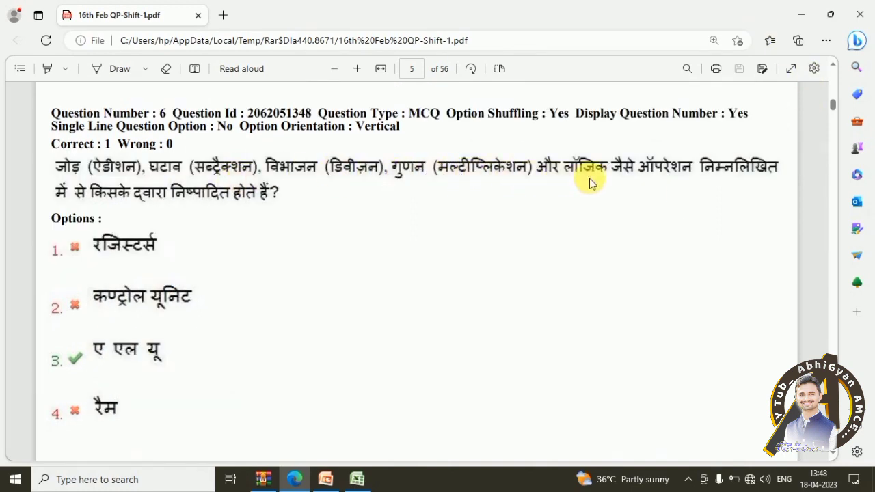
pyautogui.scroll(5, 351, 341)
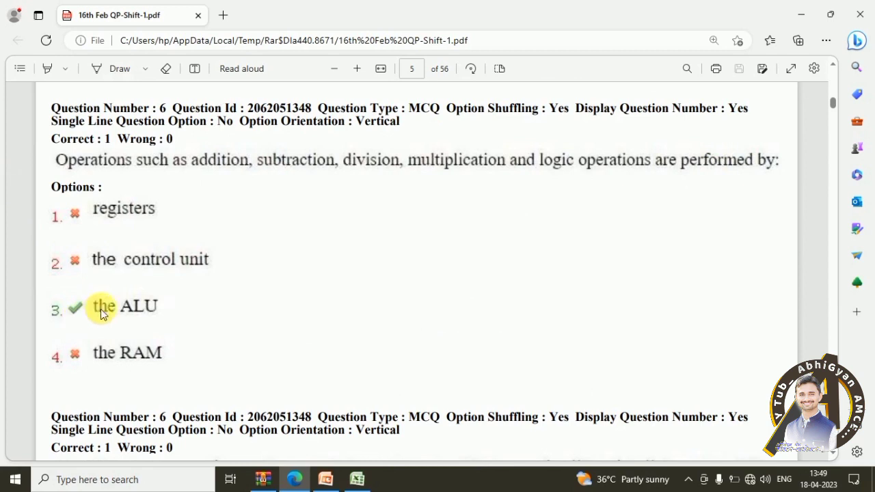
pyautogui.scroll(-4, 185, 311)
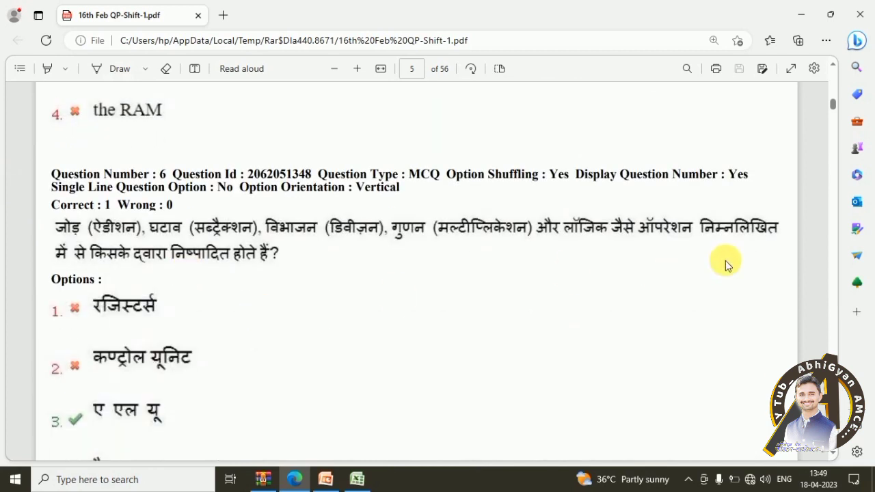
pyautogui.scroll(-1, 308, 250)
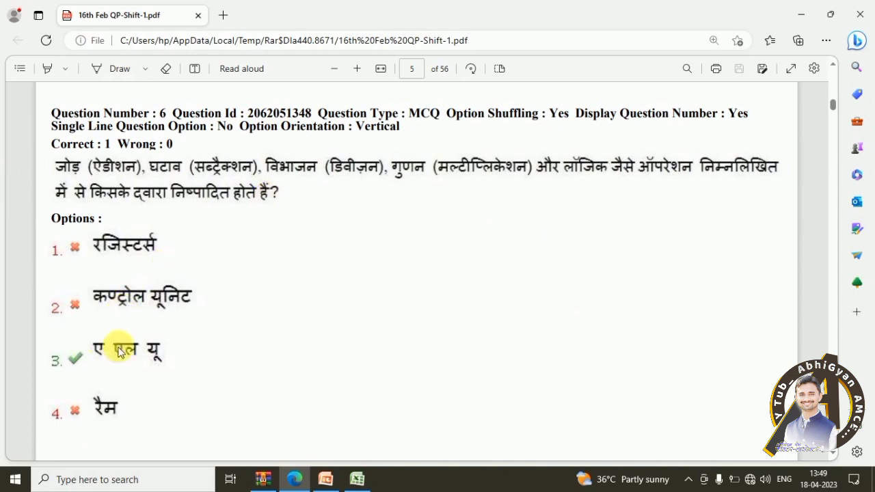
# - Read through questions 6 to 8 of the question paper with their English and Hindi answer options
pyautogui.scroll(-3, 195, 348)
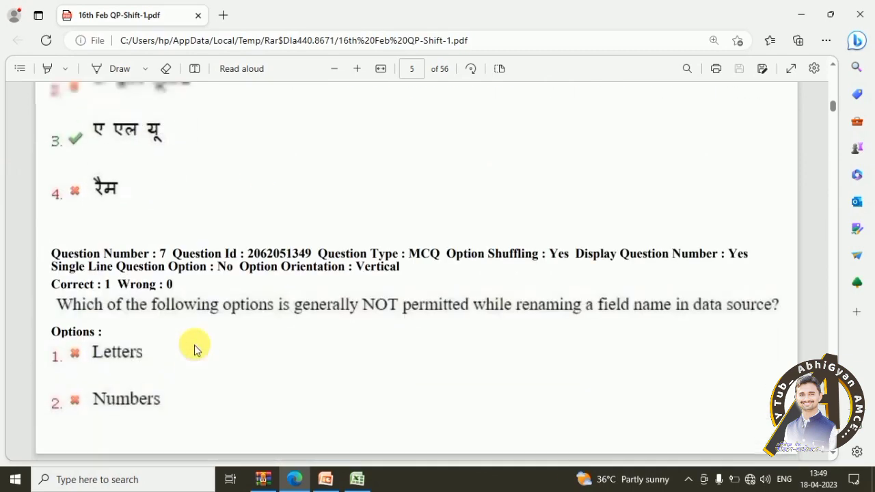
pyautogui.scroll(3, 195, 348)
pyautogui.scroll(5, 152, 256)
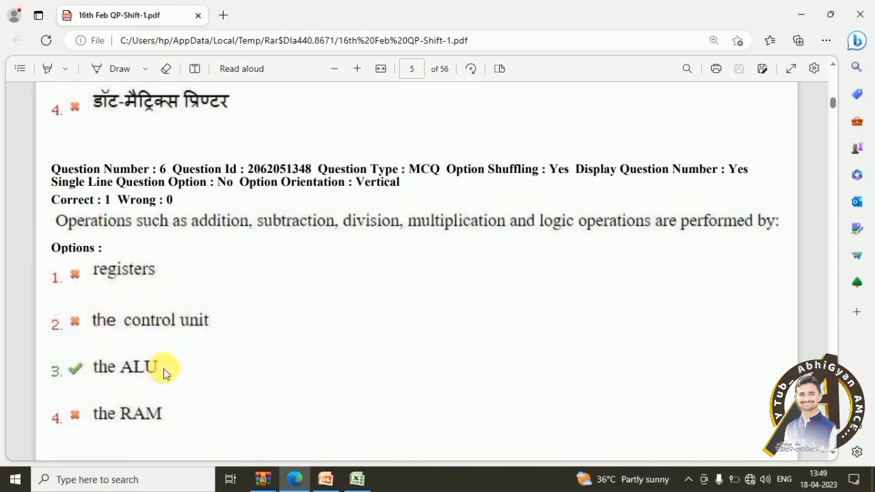
pyautogui.scroll(-5, 395, 147)
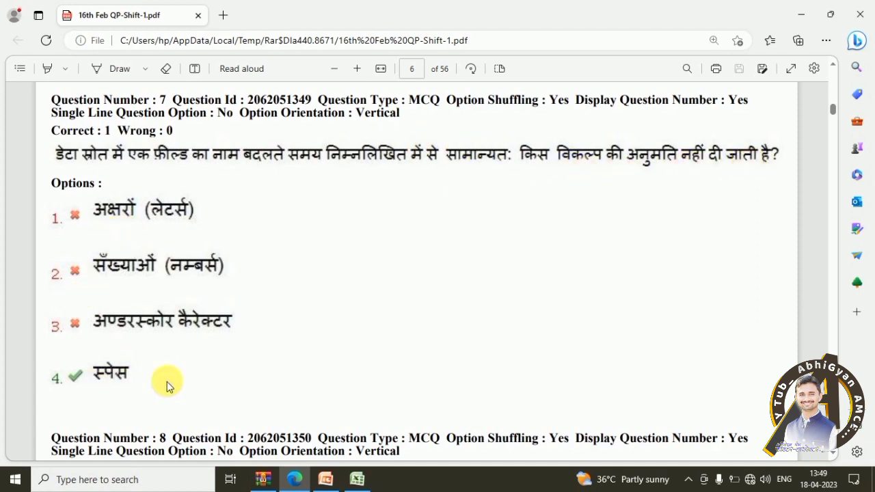
pyautogui.scroll(5, 167, 381)
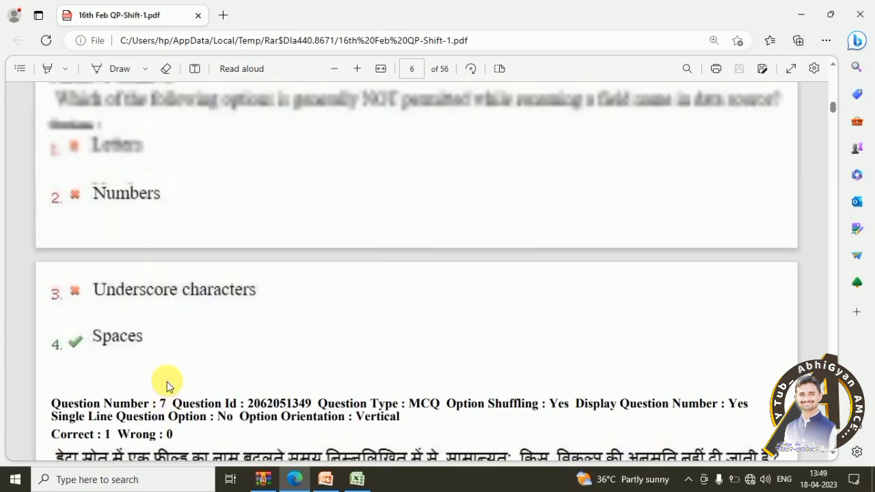
pyautogui.scroll(-5, 167, 382)
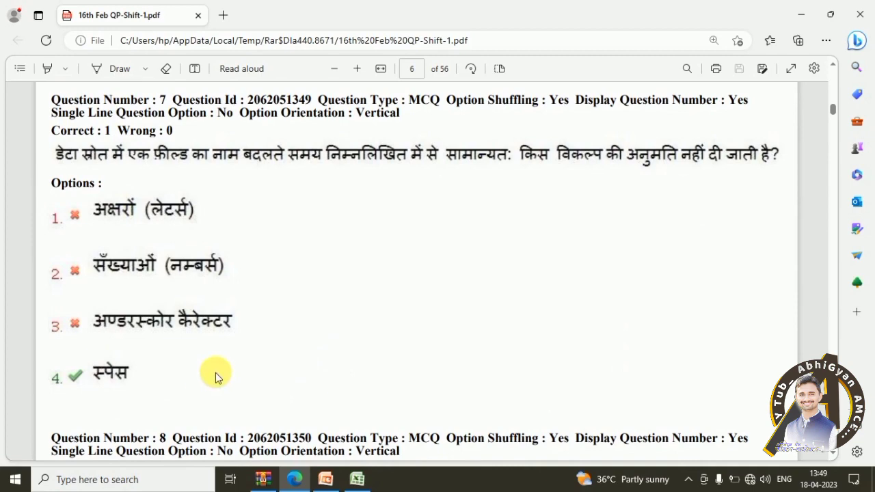
pyautogui.scroll(-5, 205, 356)
pyautogui.scroll(-5, 205, 355)
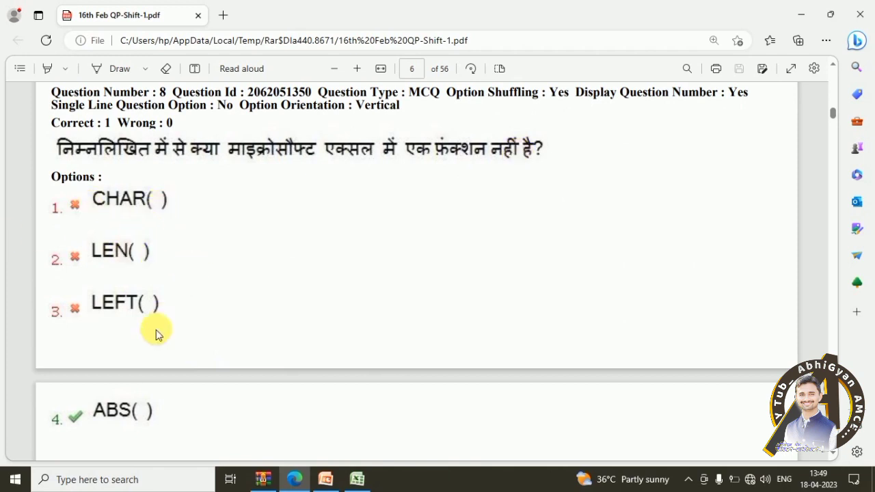
pyautogui.scroll(-2, 175, 369)
pyautogui.scroll(1, 130, 290)
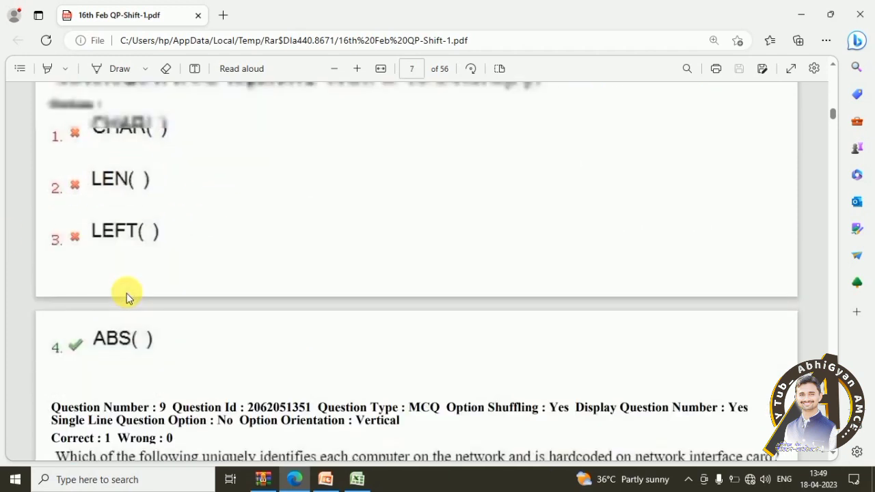
pyautogui.scroll(1, 137, 287)
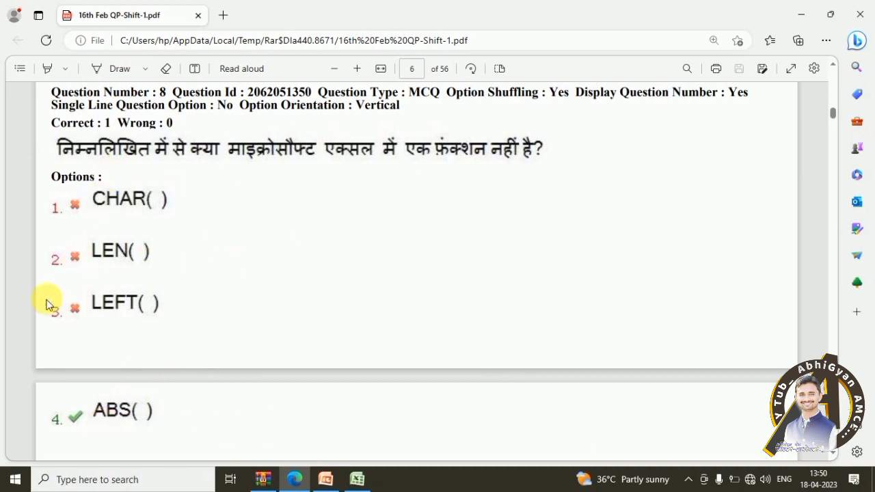
# - Switch to the Excel workbook and enter a LEN formula in D15 that counts the characters in E11
pyautogui.click(358, 480)
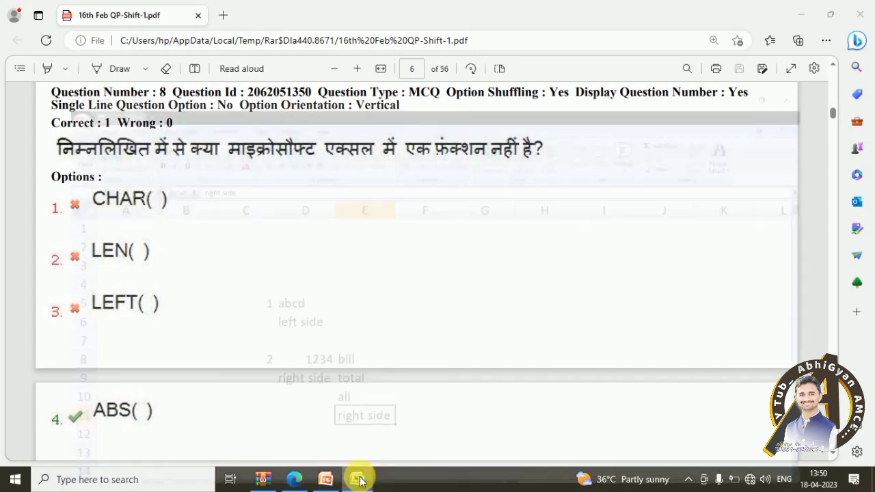
pyautogui.scroll(-2, 363, 287)
pyautogui.click(257, 316)
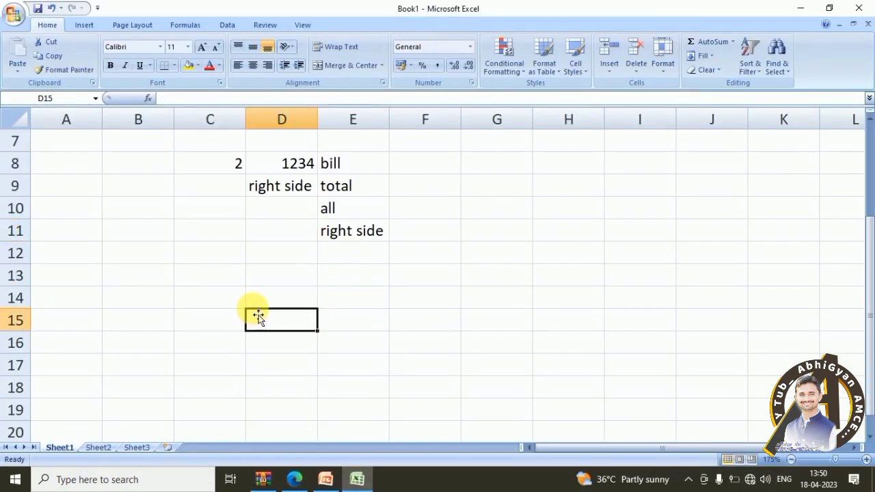
pyautogui.write('=len')
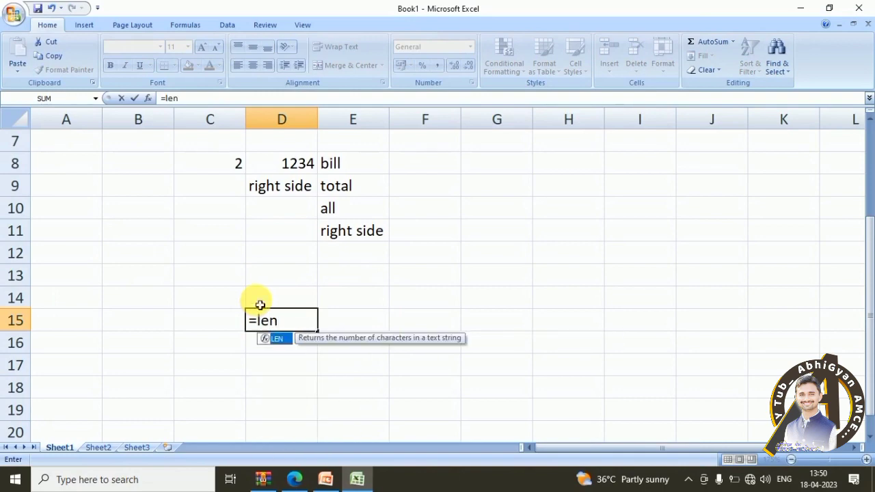
pyautogui.click(287, 481)
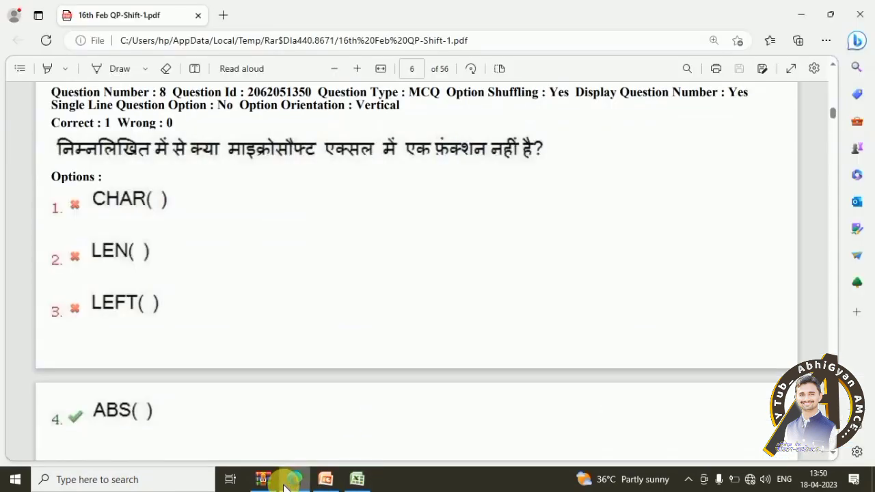
pyautogui.click(288, 482)
pyautogui.click(351, 478)
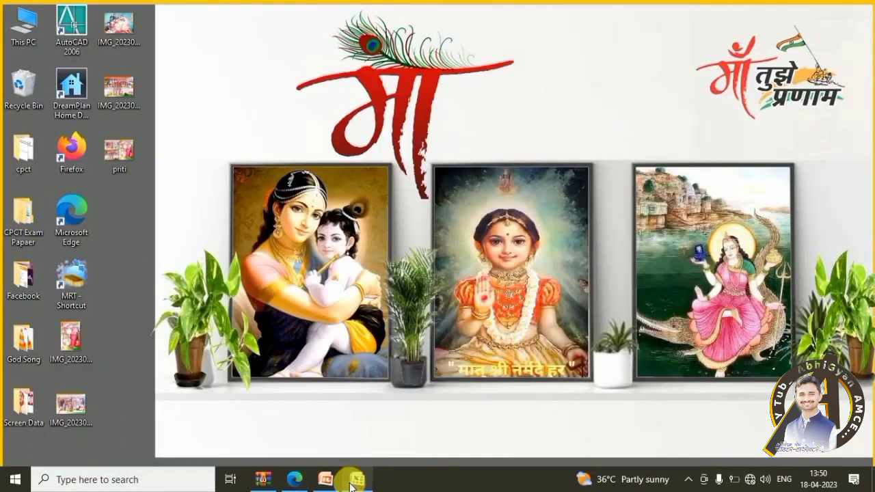
pyautogui.click(352, 478)
pyautogui.write('(')
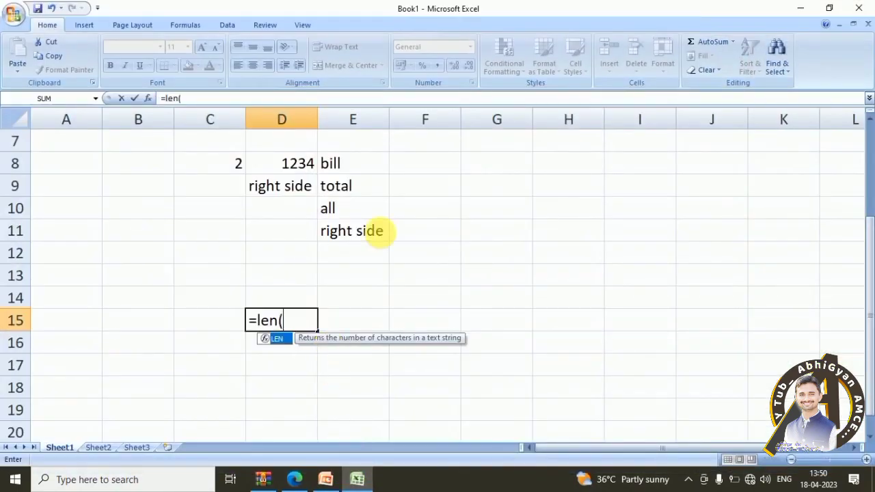
pyautogui.click(356, 233)
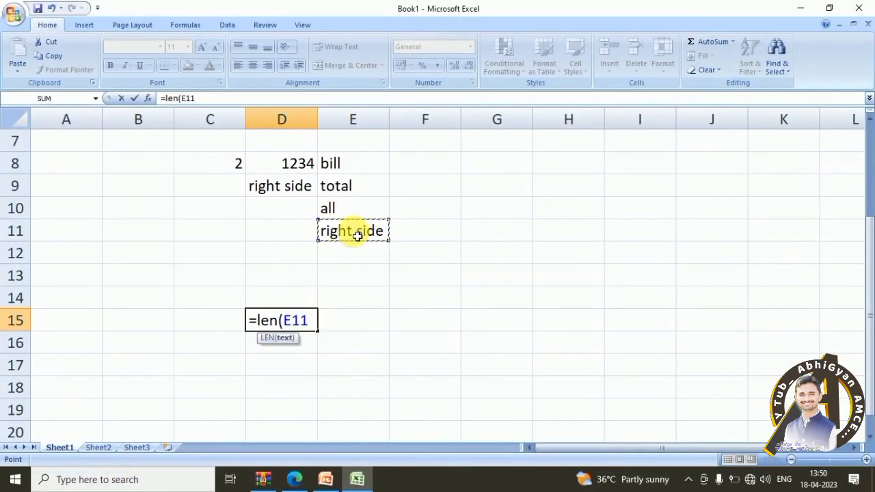
pyautogui.press('Return')
pyautogui.click(298, 326)
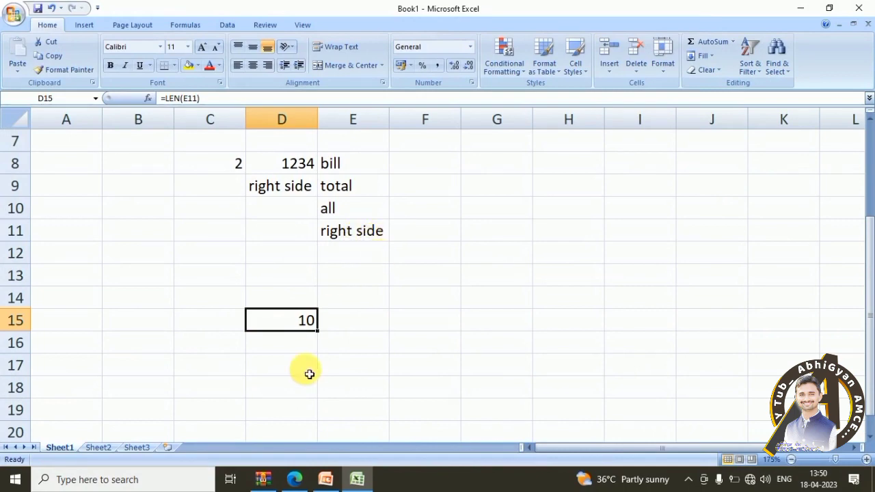
# - Enter =LEFT(E11,2) in D16 to extract the first two characters of the text in E11
pyautogui.click(284, 346)
pyautogui.write('=')
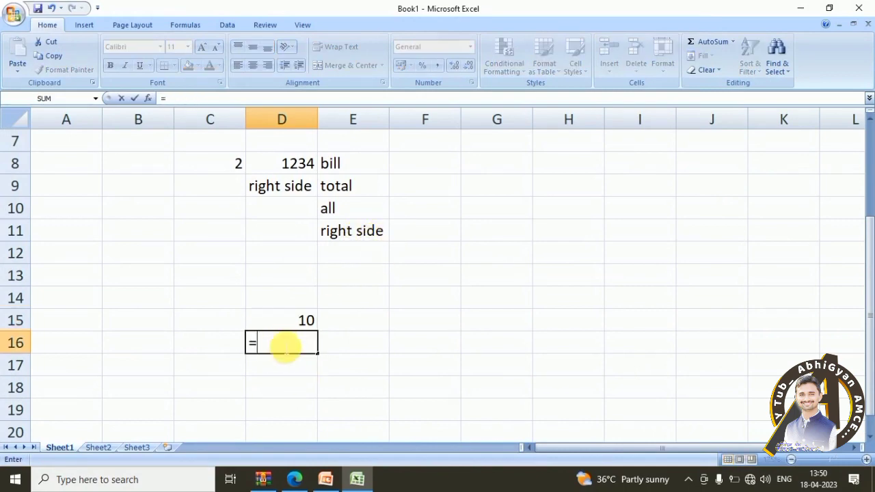
pyautogui.write('l')
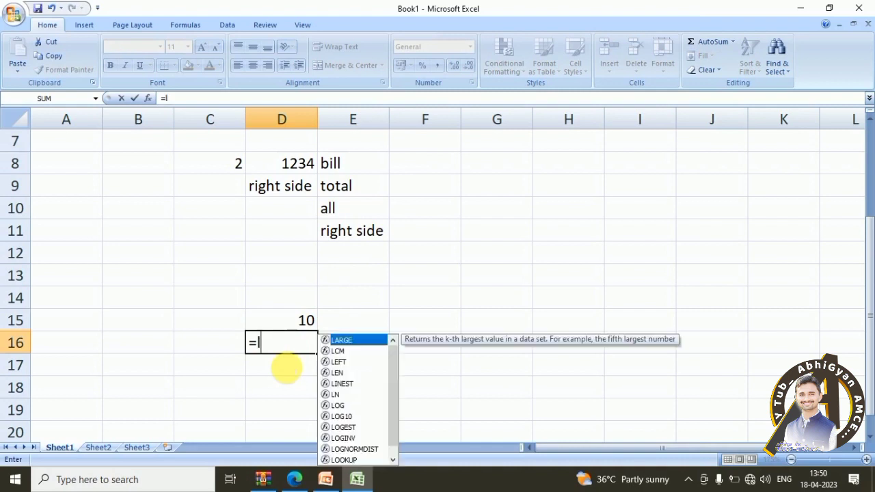
pyautogui.write('eft(')
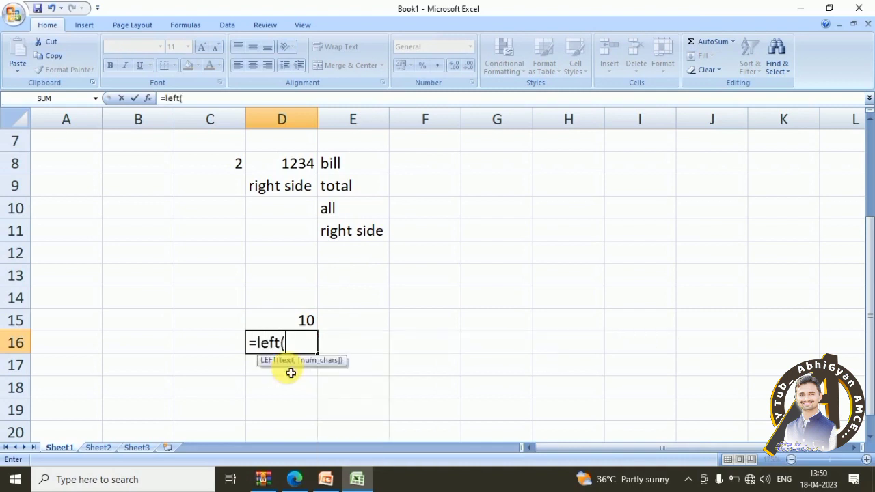
pyautogui.click(335, 239)
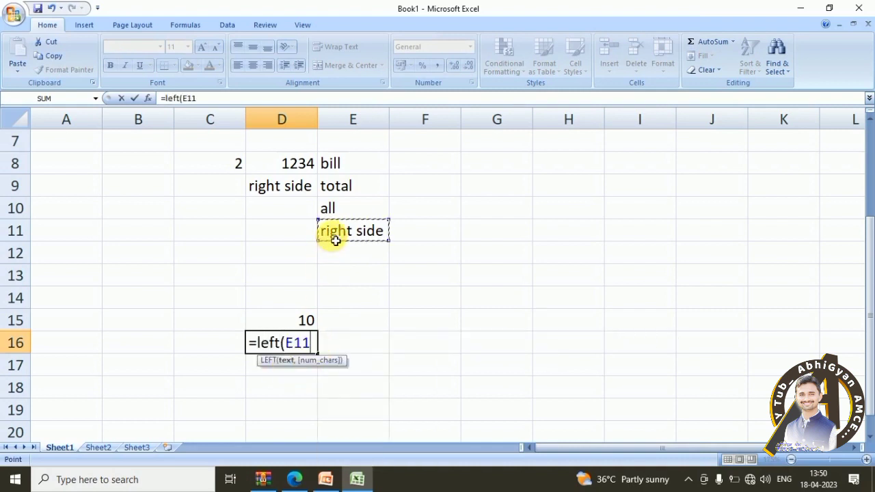
pyautogui.write(',2')
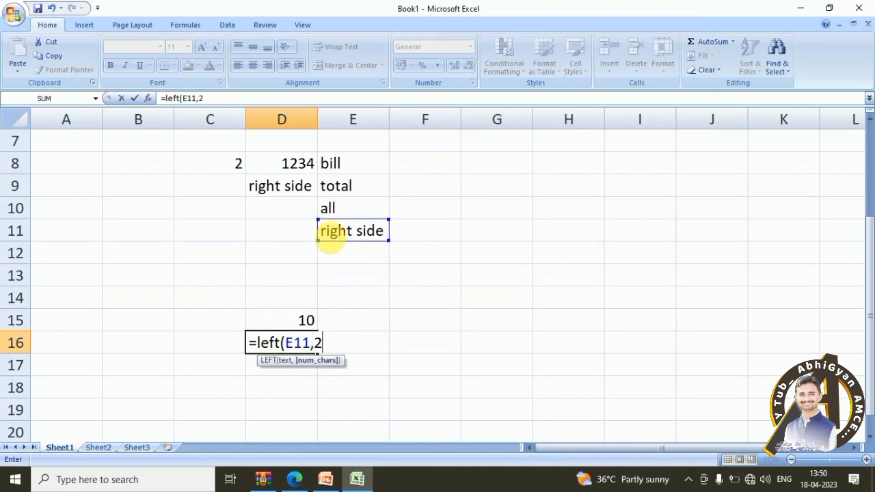
pyautogui.write(')')
pyautogui.press('Return')
pyautogui.click(268, 348)
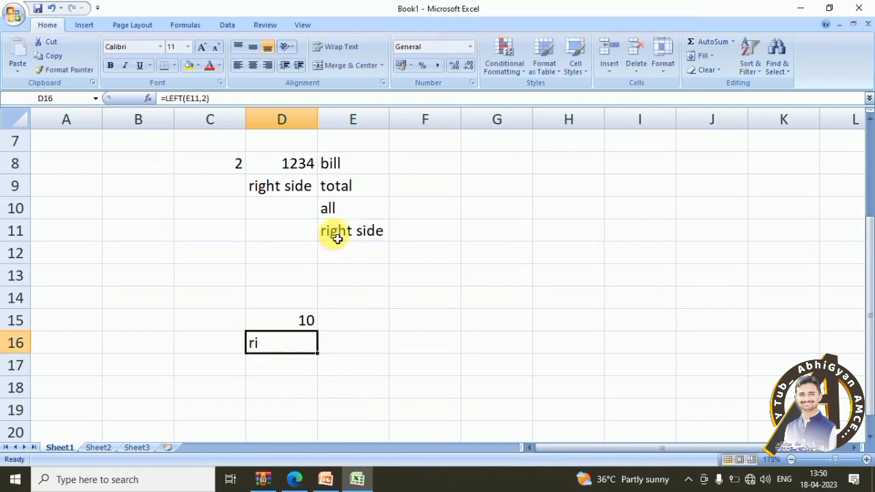
# - Recheck question 8's options in the PDF in Edge, then return to Excel and enter =CHAR(65) in D17
pyautogui.click(333, 481)
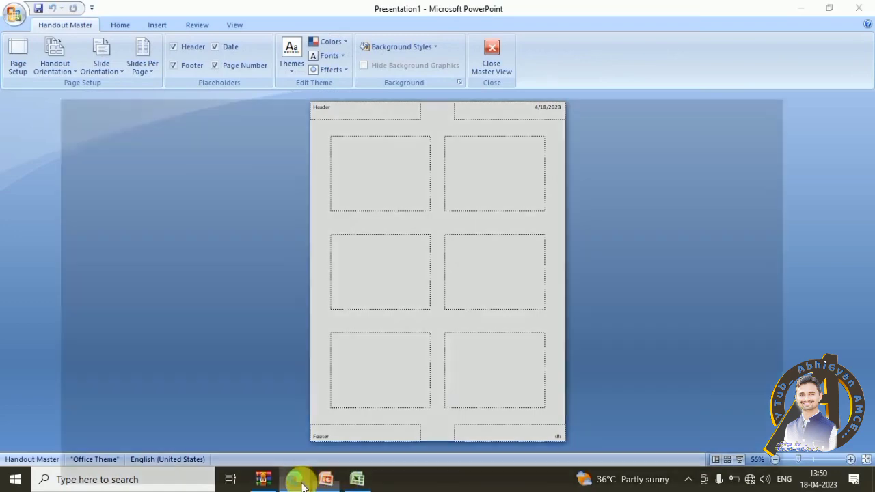
pyautogui.click(300, 483)
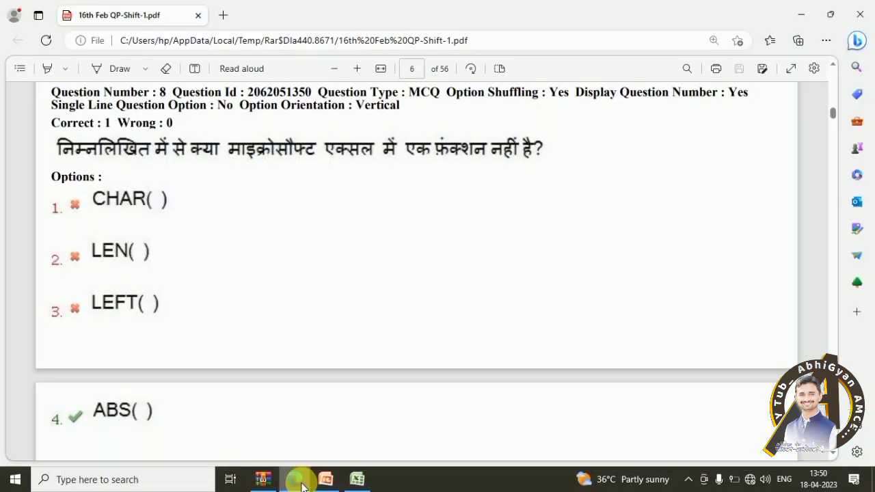
pyautogui.click(303, 483)
pyautogui.click(357, 479)
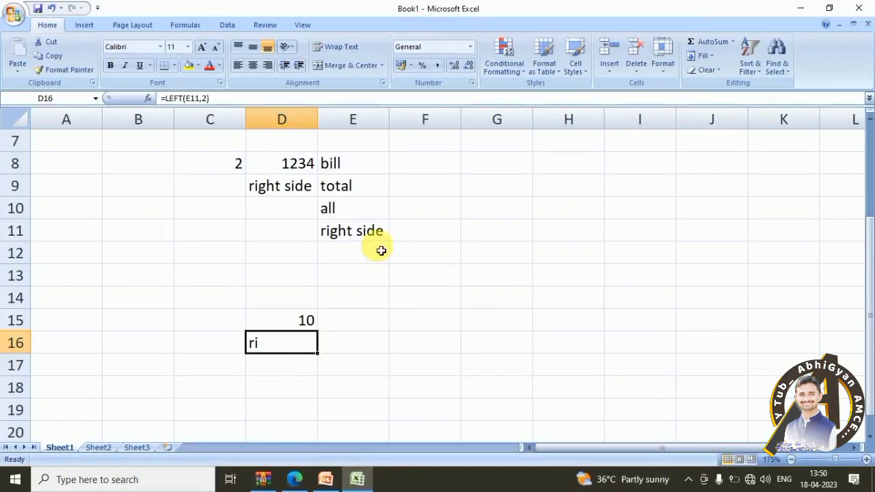
pyautogui.click(277, 381)
pyautogui.write('=char')
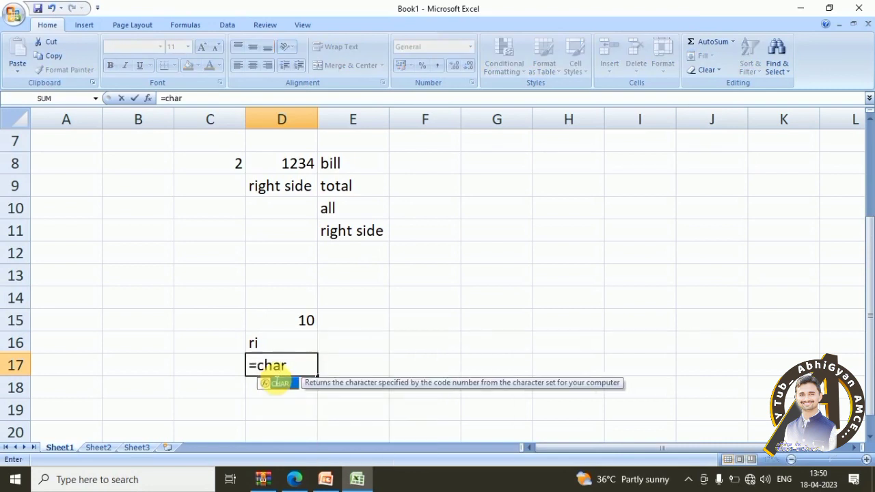
pyautogui.write('(65')
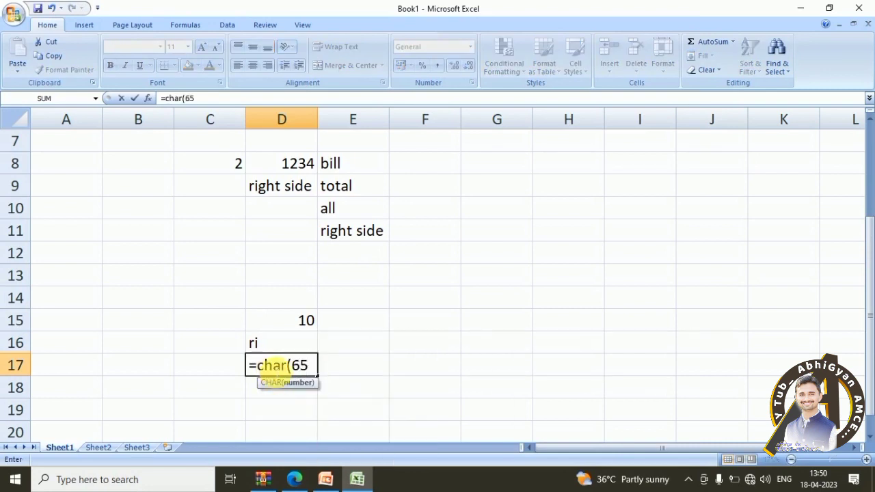
pyautogui.write(')')
pyautogui.press('Return')
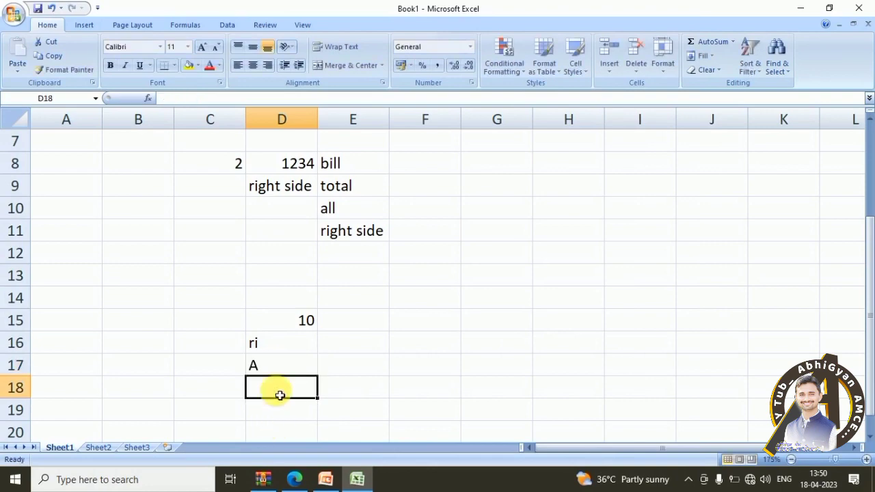
pyautogui.click(250, 363)
# - Add a note on the CHAR code range with char in D18 and 1 - 255 in E18
pyautogui.click(271, 391)
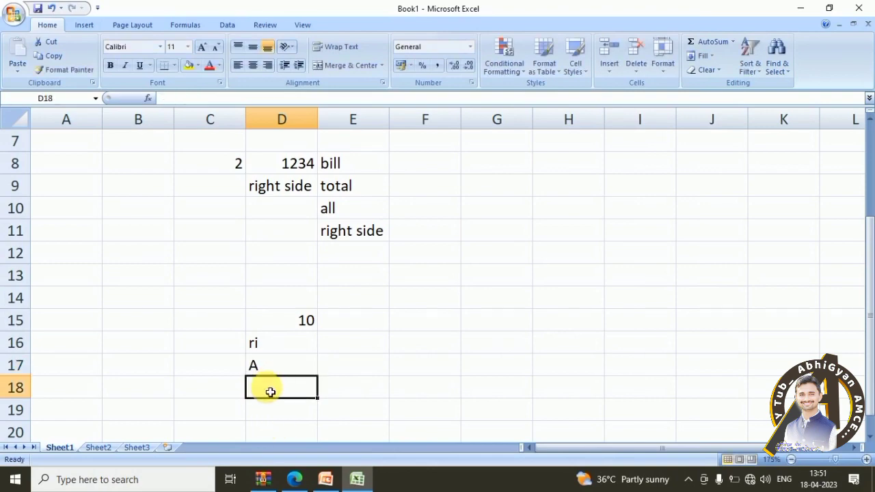
pyautogui.write('=c')
pyautogui.press('Escape')
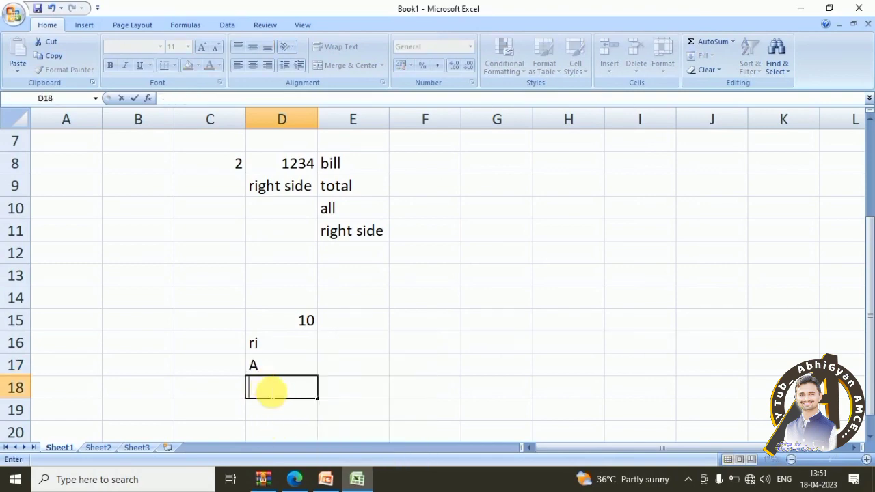
pyautogui.write('char')
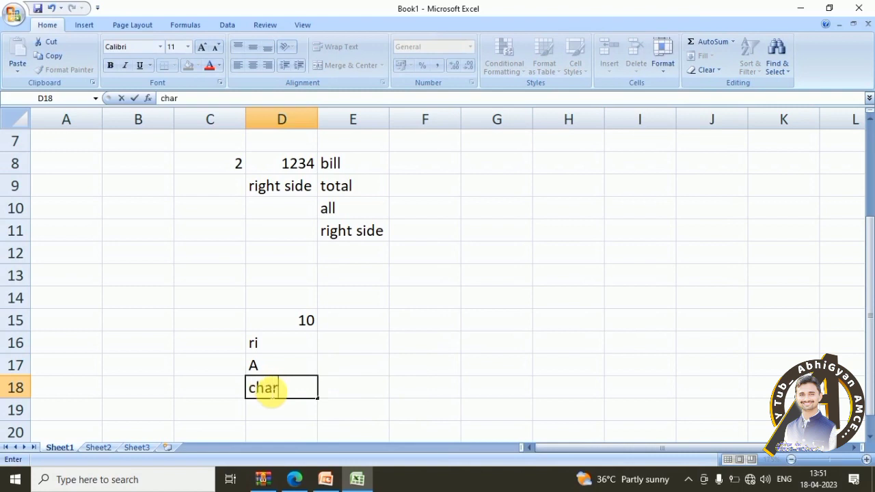
pyautogui.press('Tab')
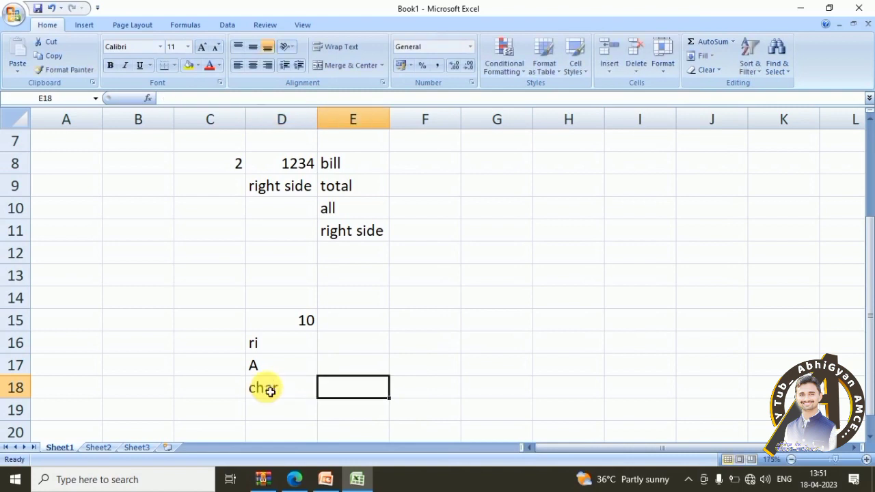
pyautogui.write('1 - 255')
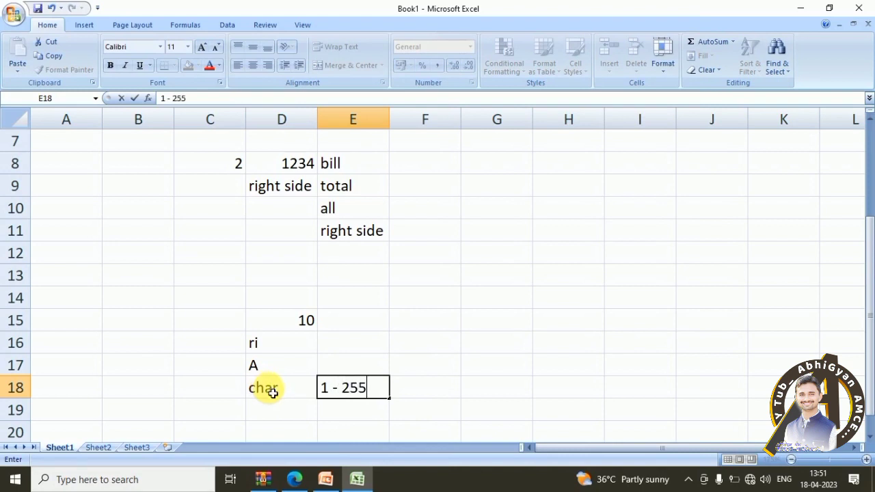
# - Add a note in D21 reading a 2 z all symbole nubr etc
pyautogui.scroll(-2, 274, 395)
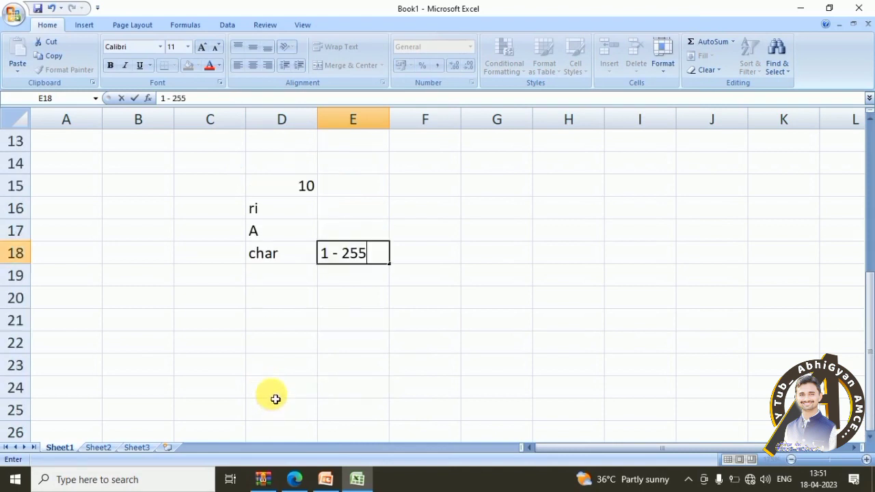
pyautogui.click(303, 318)
pyautogui.write('a 2 z')
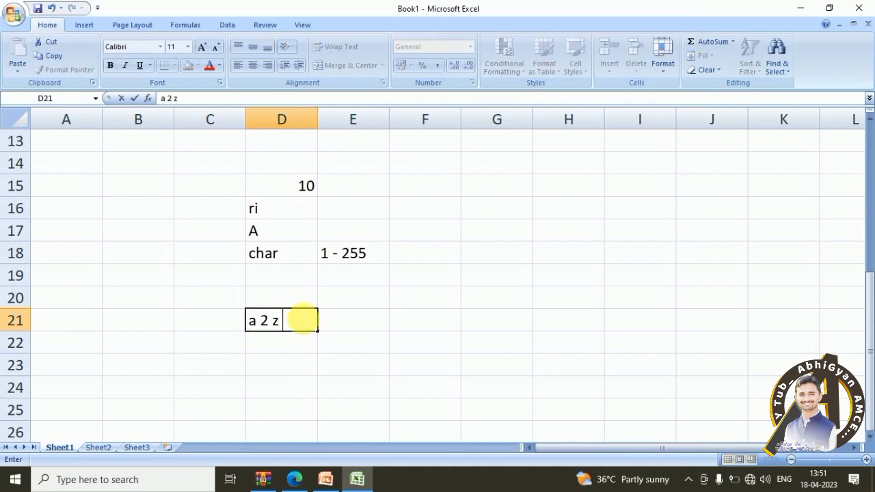
pyautogui.write(' all sym')
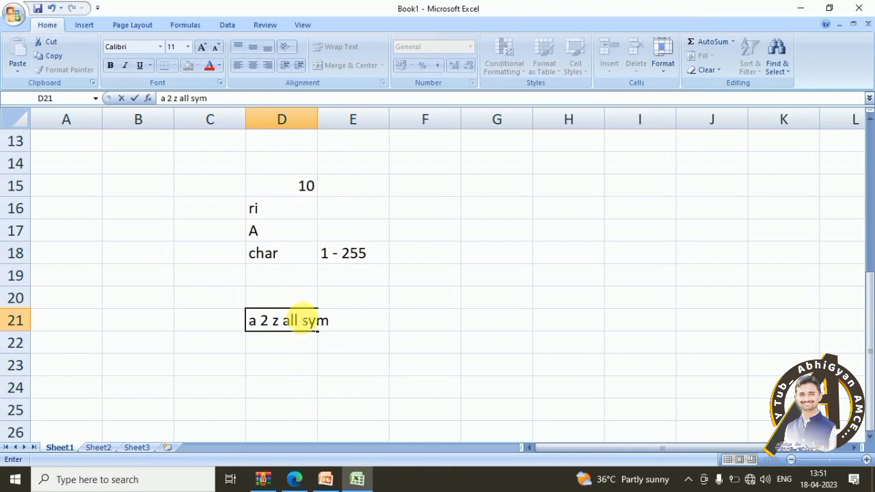
pyautogui.write('bole nub')
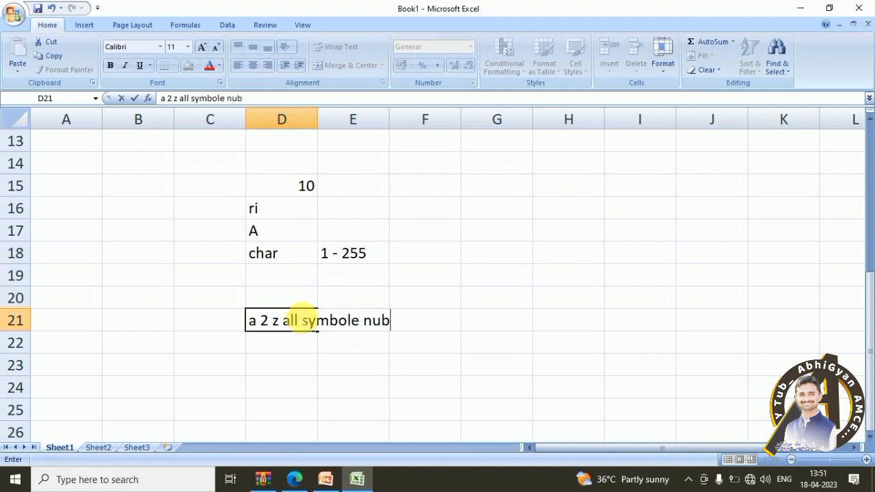
pyautogui.write('r etc')
# - Switch to the question paper PDF in Edge and read questions 9 to 14 with their marked answers
pyautogui.click(292, 481)
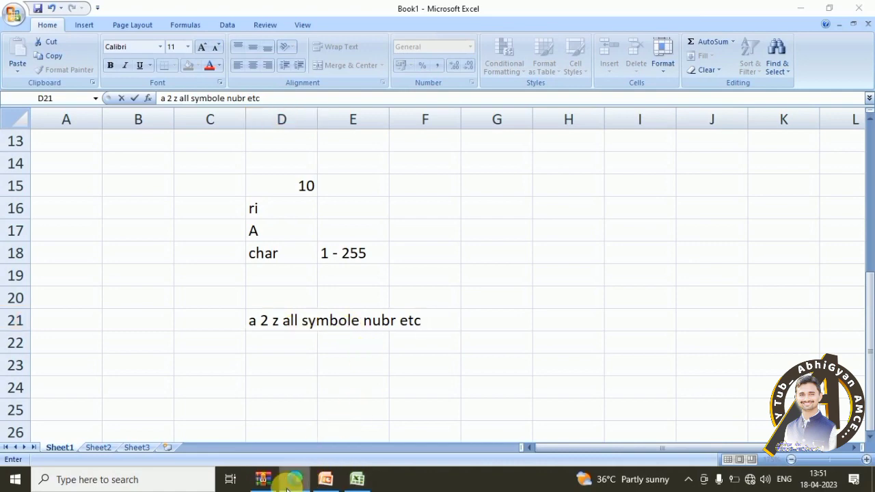
pyautogui.scroll(-9, 249, 260)
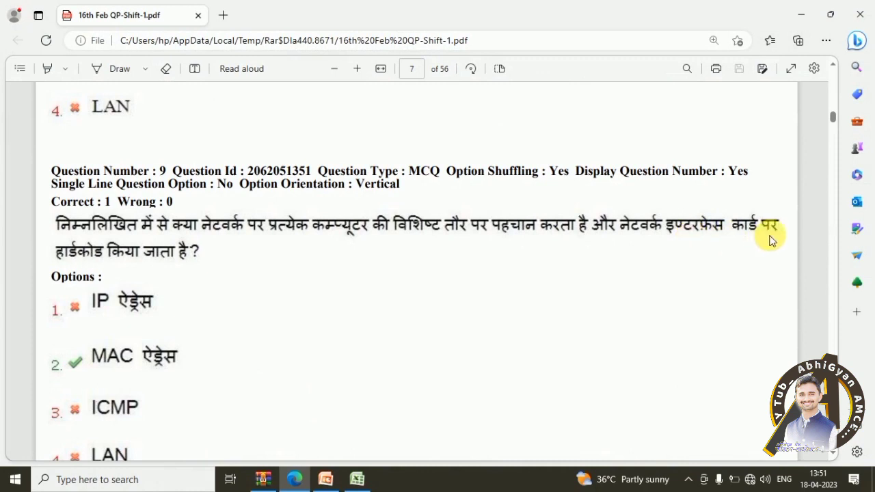
pyautogui.scroll(-1, 134, 248)
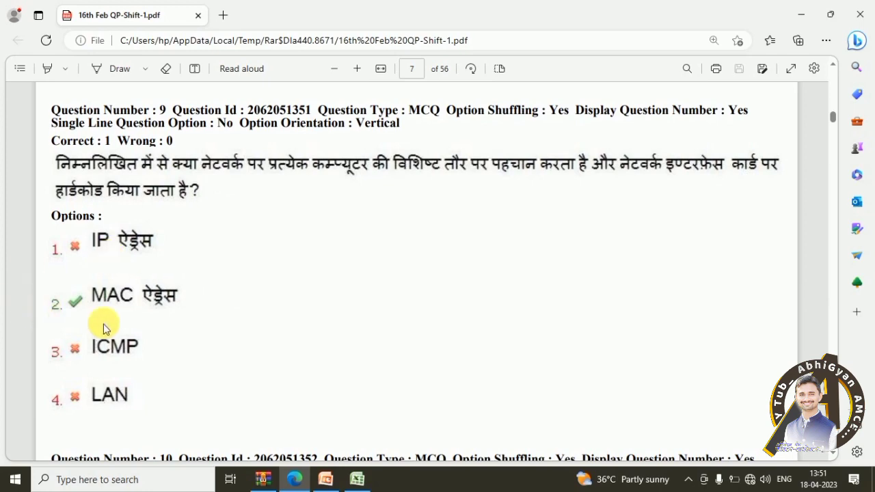
pyautogui.scroll(-10, 182, 306)
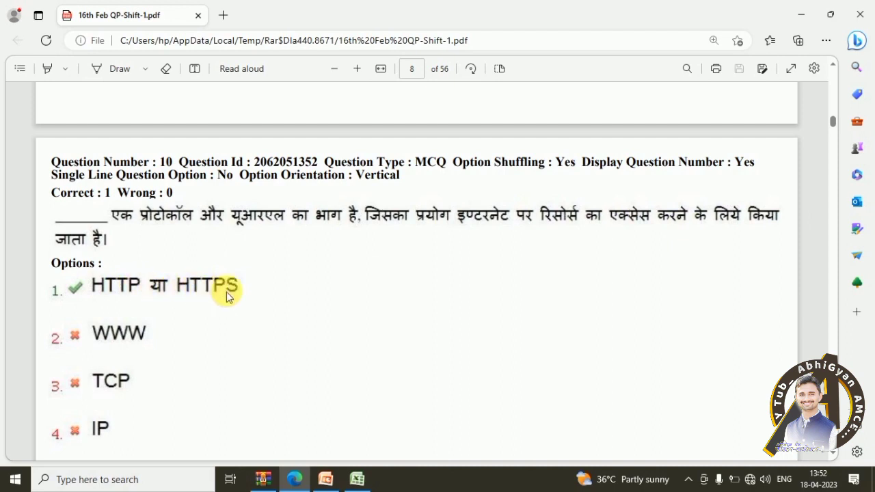
pyautogui.scroll(-12, 156, 255)
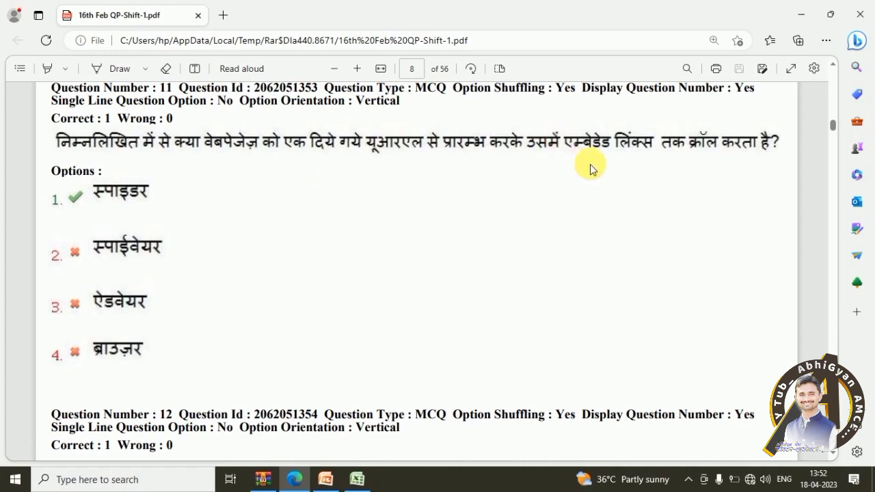
pyautogui.scroll(-5, 125, 192)
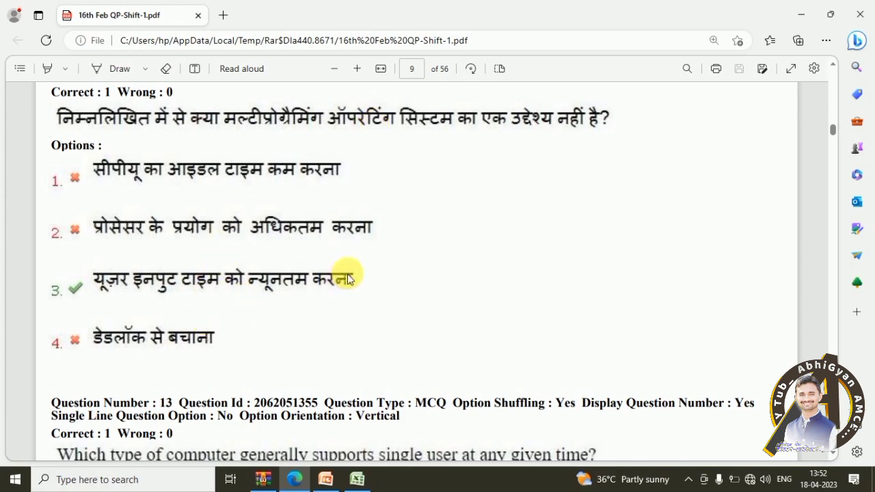
pyautogui.scroll(-9, 342, 280)
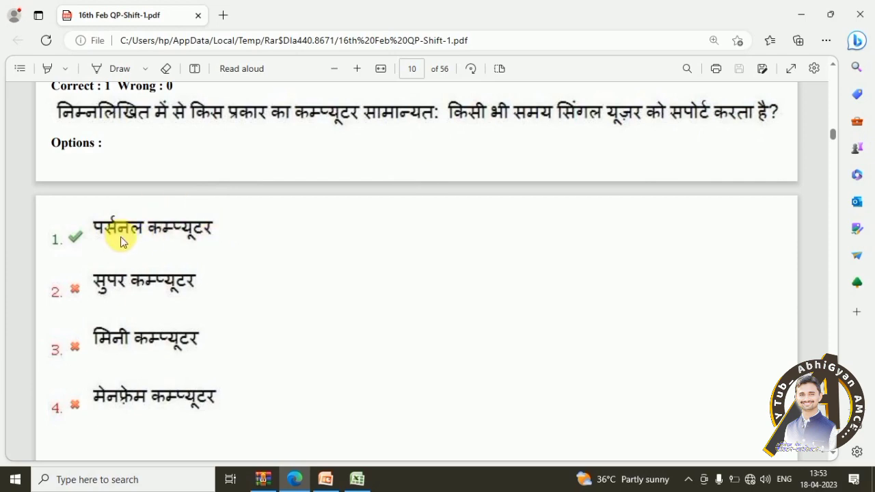
pyautogui.scroll(-7, 157, 241)
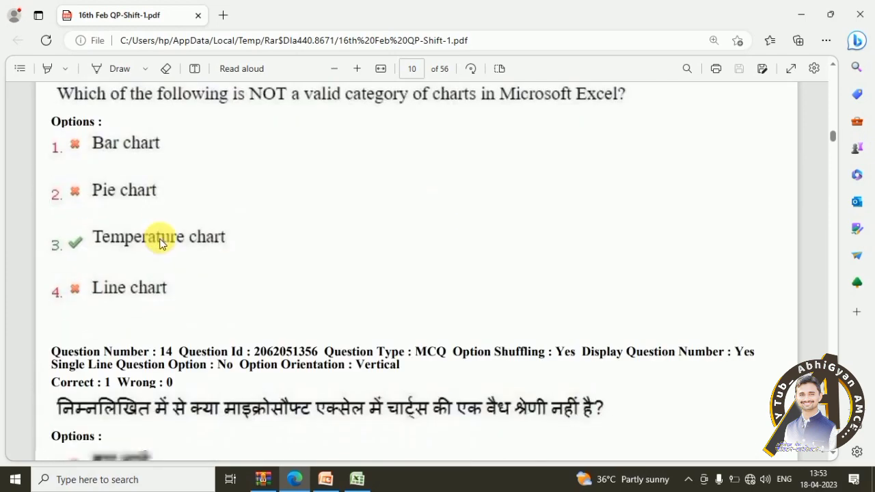
pyautogui.scroll(-2, 158, 242)
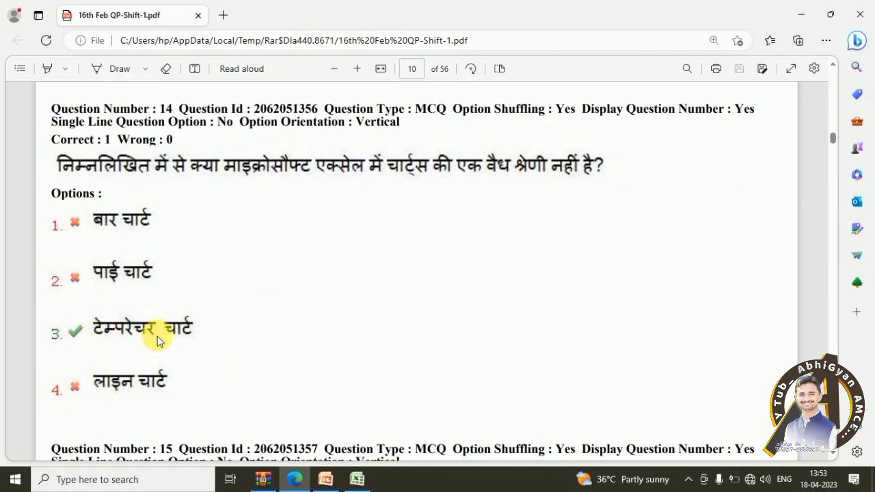
# - Switch to the Excel workbook and examine the column, line, pie, bar, area, scatter and other chart types available for question 14
pyautogui.click(357, 481)
pyautogui.click(84, 24)
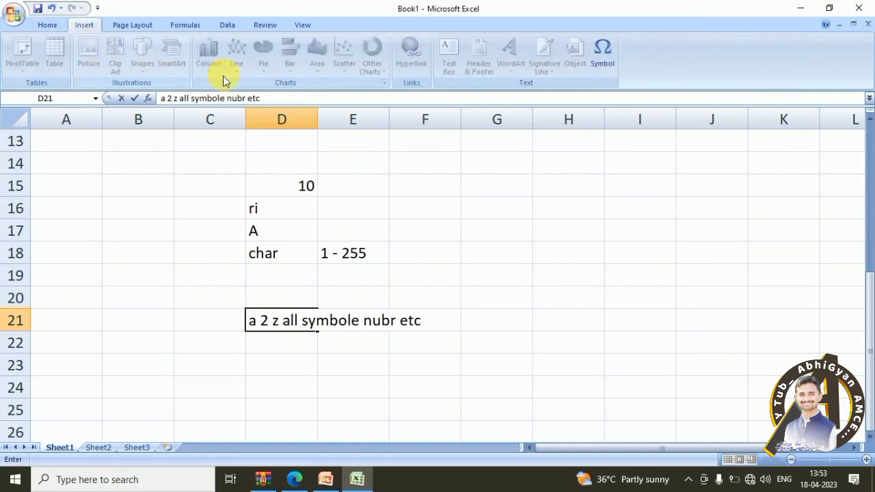
pyautogui.click(199, 267)
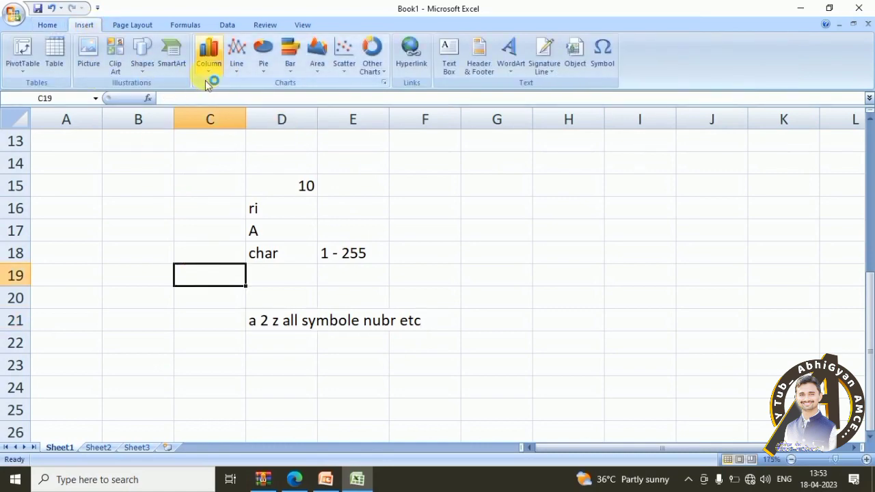
pyautogui.click(208, 74)
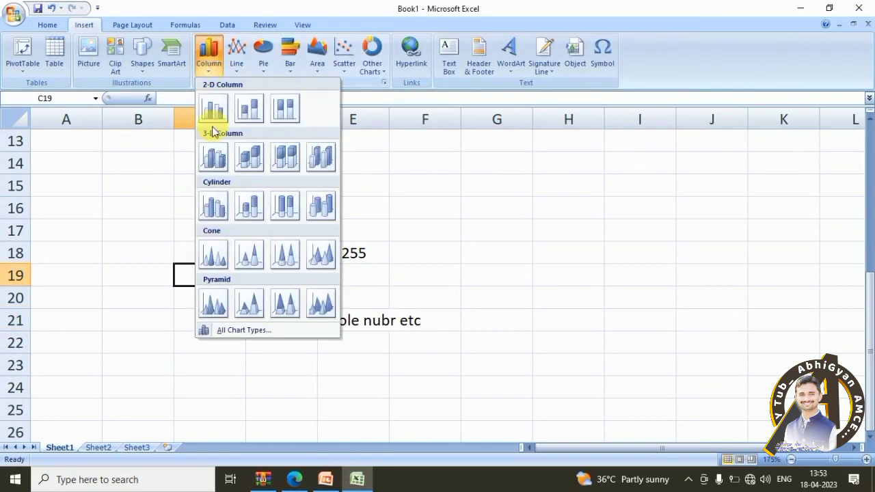
pyautogui.click(236, 65)
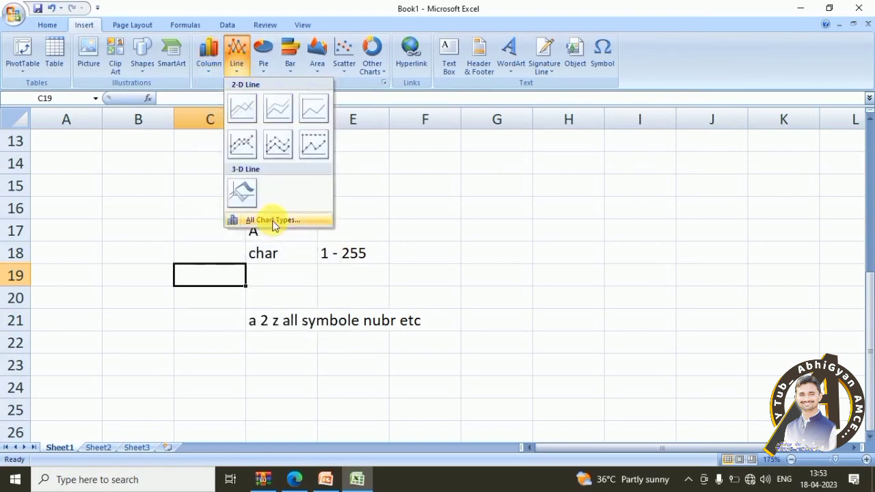
pyautogui.click(265, 74)
pyautogui.click(291, 73)
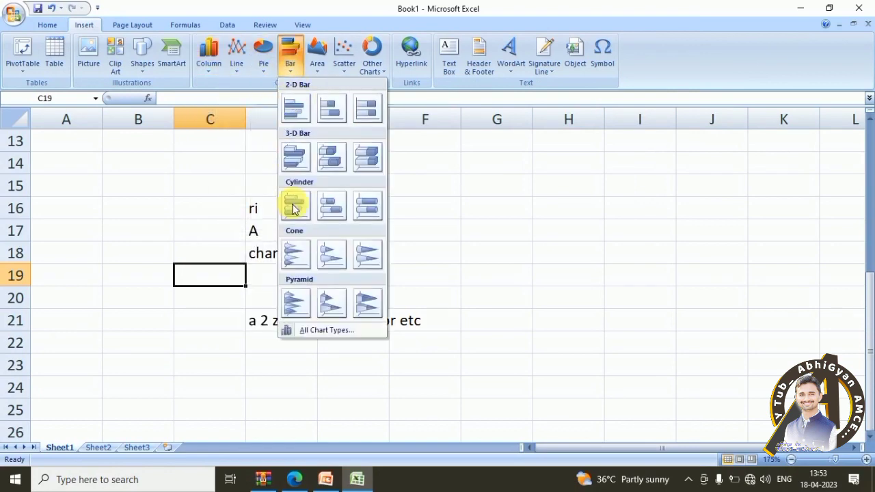
pyautogui.click(317, 71)
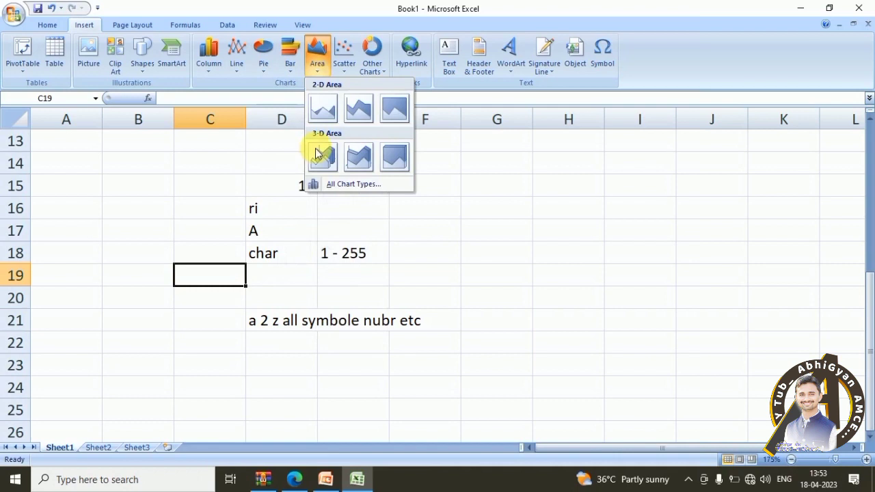
pyautogui.click(342, 69)
pyautogui.click(385, 69)
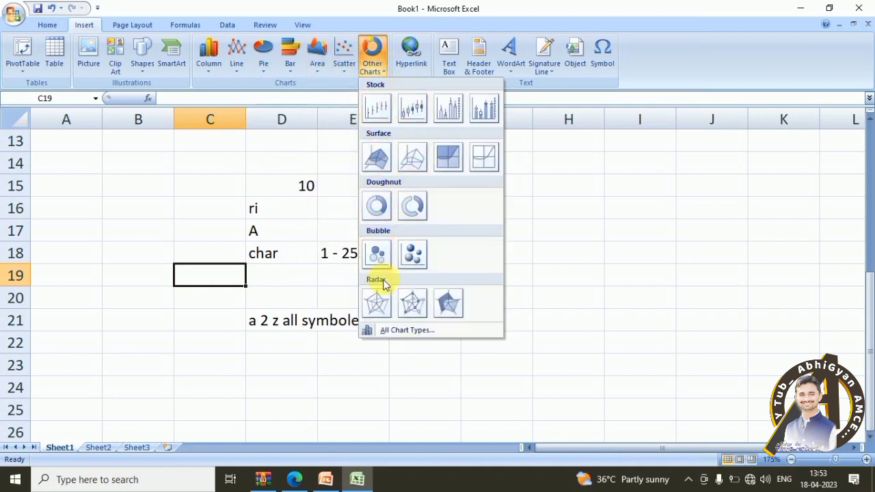
pyautogui.click(386, 329)
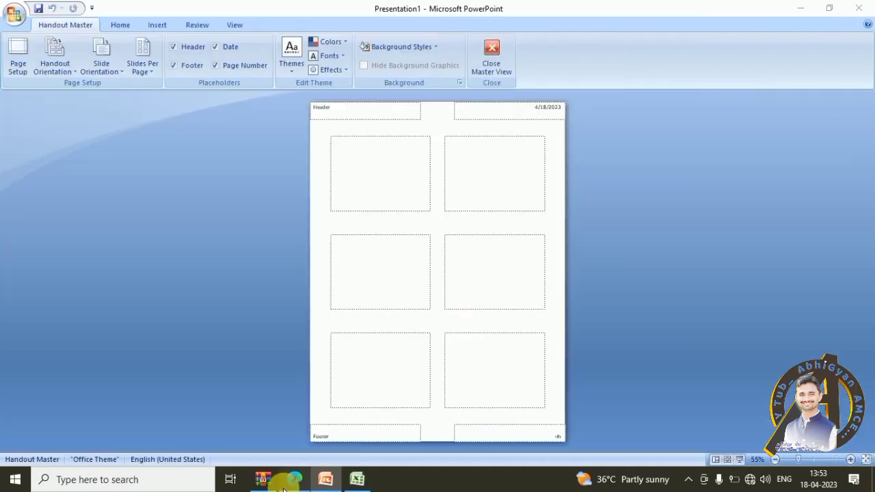
# - Return to the PDF in Edge and read questions 15 and 16 with their marked answers
pyautogui.click(294, 479)
pyautogui.scroll(-10, 78, 306)
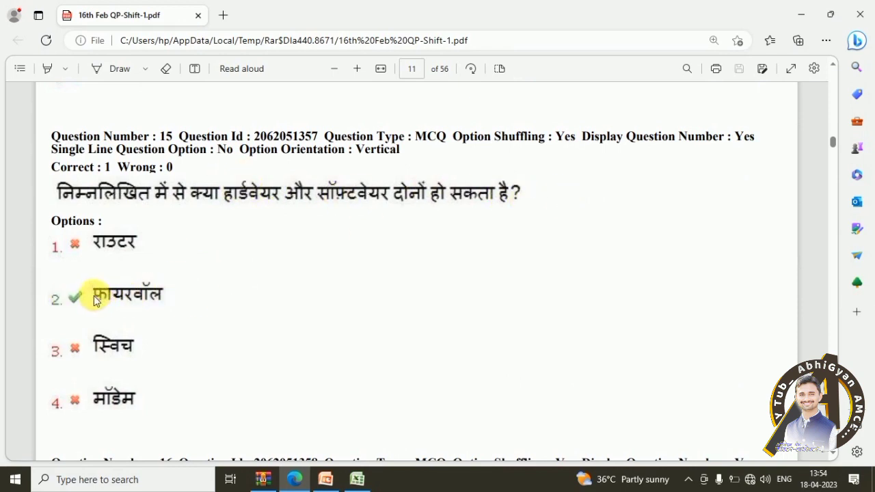
pyautogui.scroll(-10, 174, 297)
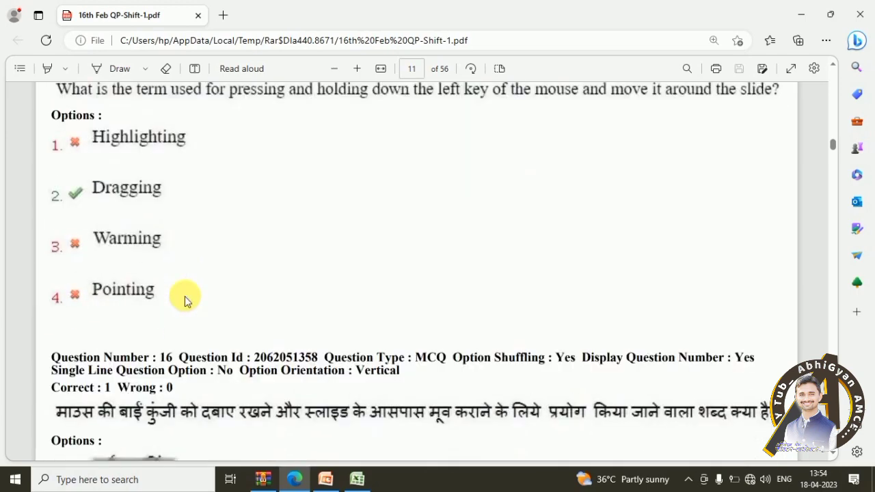
pyautogui.scroll(-2, 185, 300)
pyautogui.scroll(-2, 106, 199)
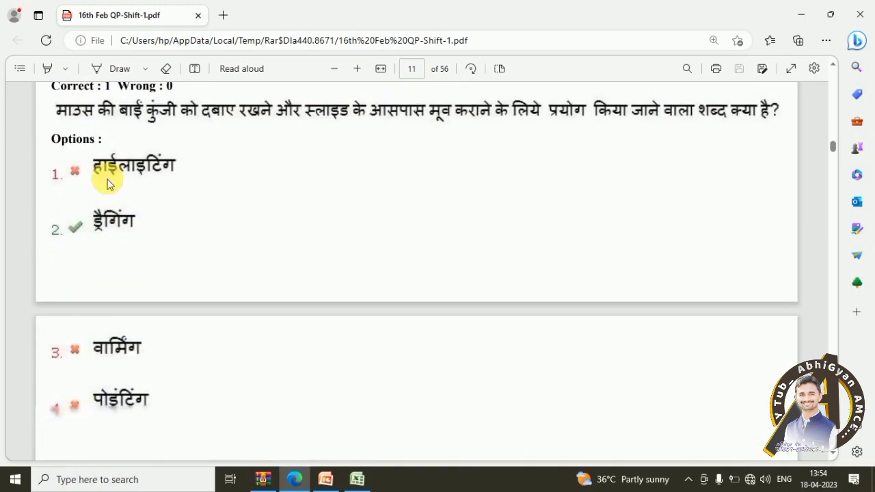
pyautogui.scroll(1, 106, 183)
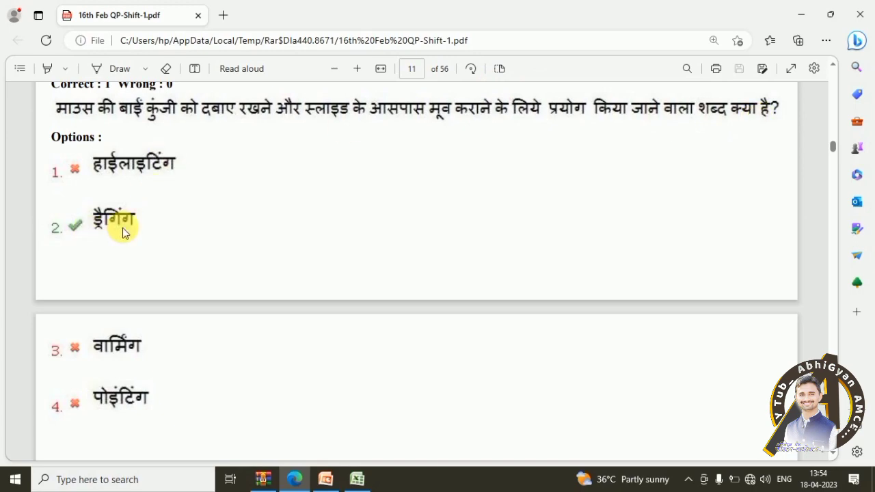
pyautogui.scroll(-2, 226, 246)
pyautogui.scroll(3, 225, 225)
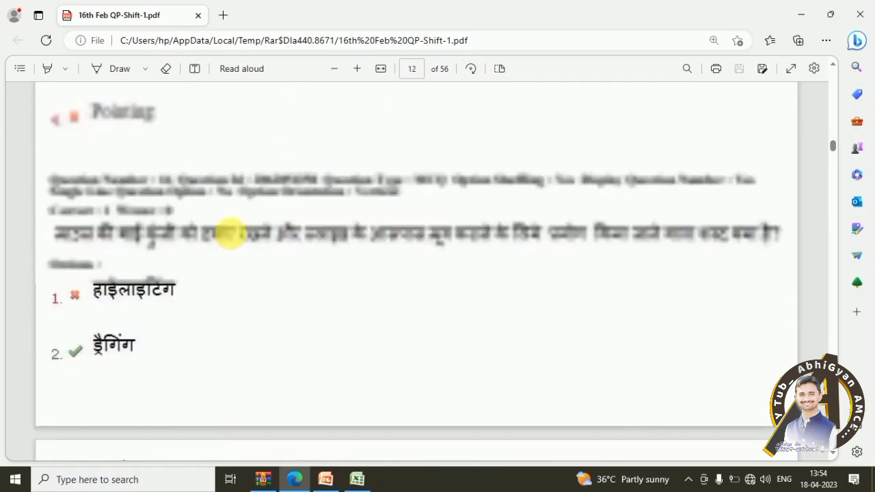
pyautogui.scroll(-7, 226, 273)
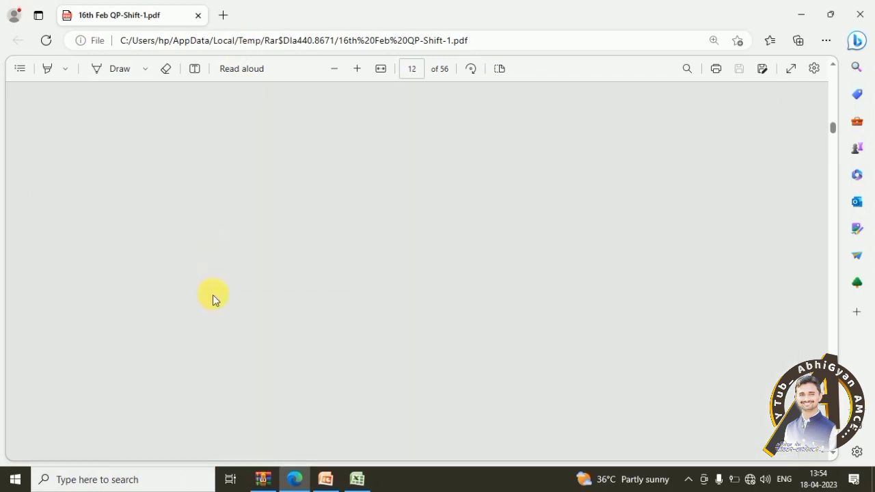
pyautogui.scroll(-2, 215, 295)
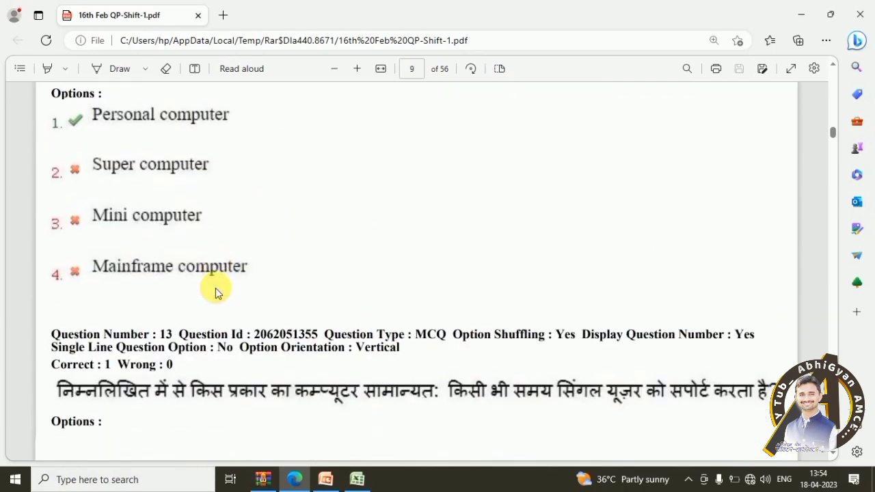
pyautogui.scroll(-12, 216, 292)
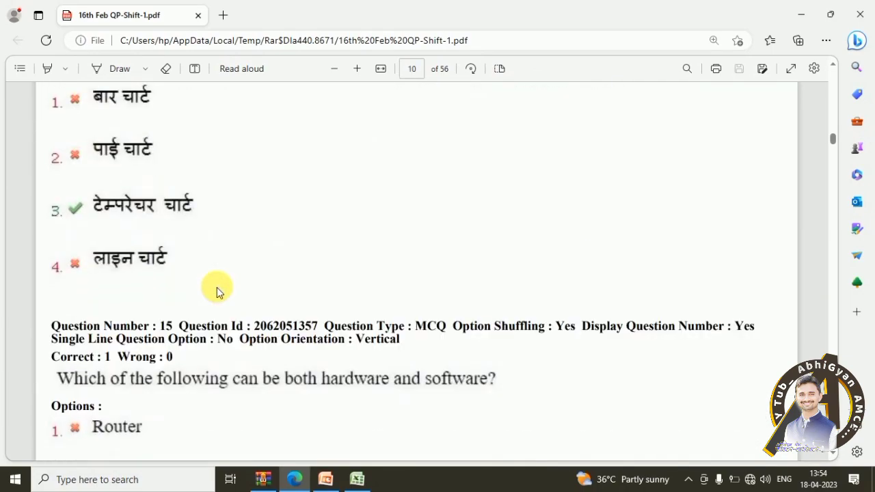
pyautogui.scroll(-5, 217, 287)
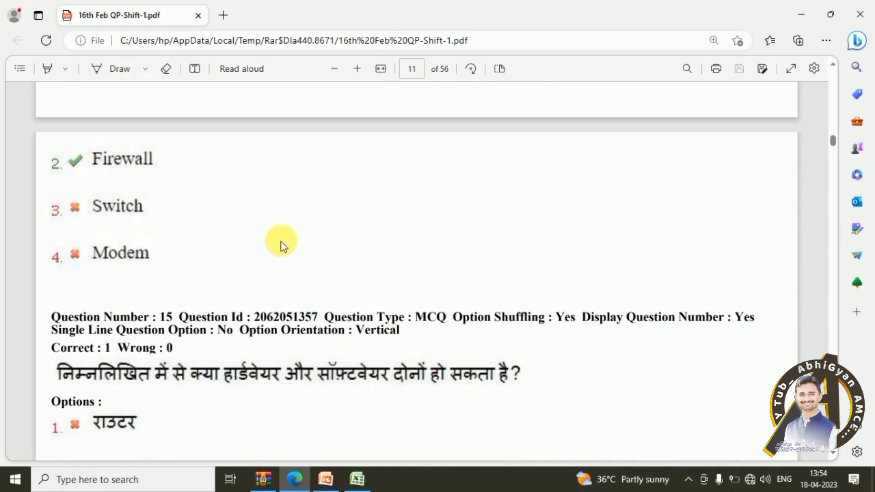
pyautogui.scroll(-10, 283, 254)
pyautogui.scroll(4, 226, 280)
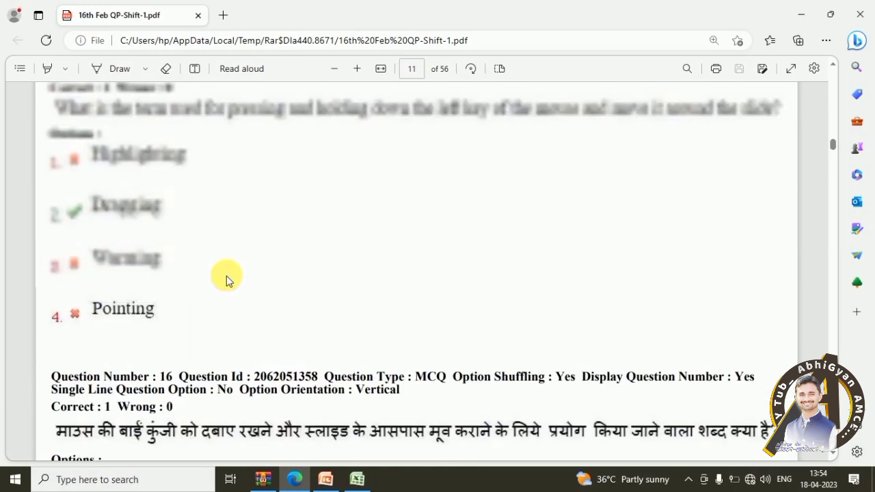
pyautogui.scroll(-4, 226, 280)
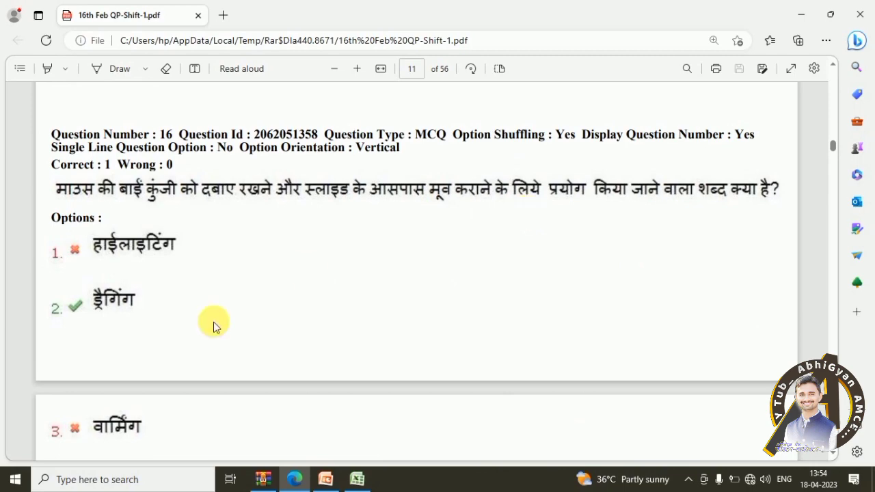
# - Read questions 17 and 18 in the PDF and demonstrate question 18's answer by minimizing all open windows at once
pyautogui.scroll(-5, 196, 289)
pyautogui.scroll(-8, 198, 274)
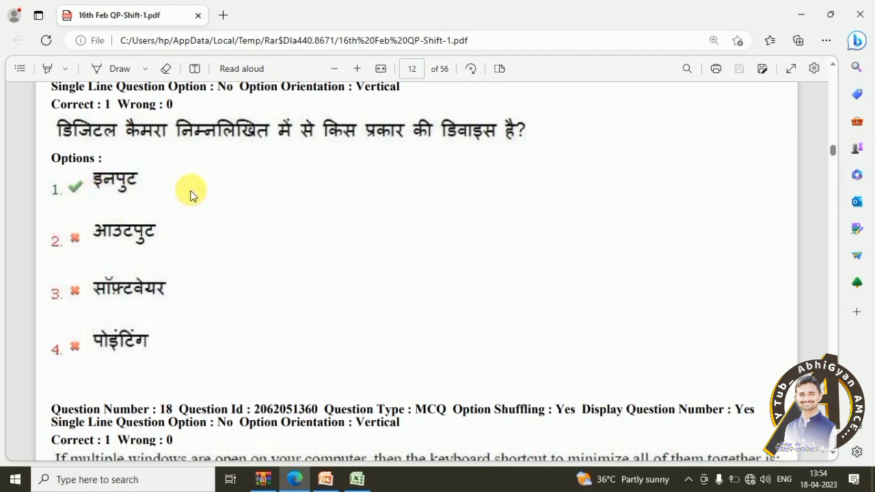
pyautogui.scroll(-9, 190, 211)
pyautogui.scroll(-1, 171, 209)
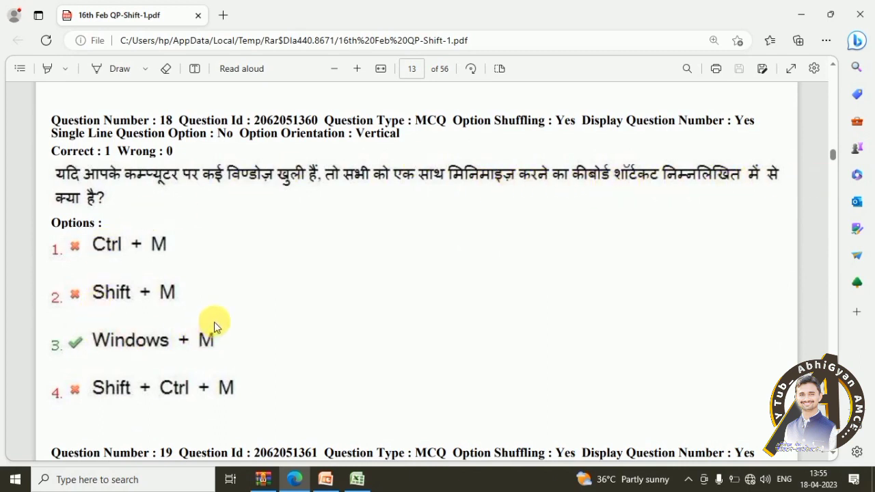
pyautogui.press('super+m')
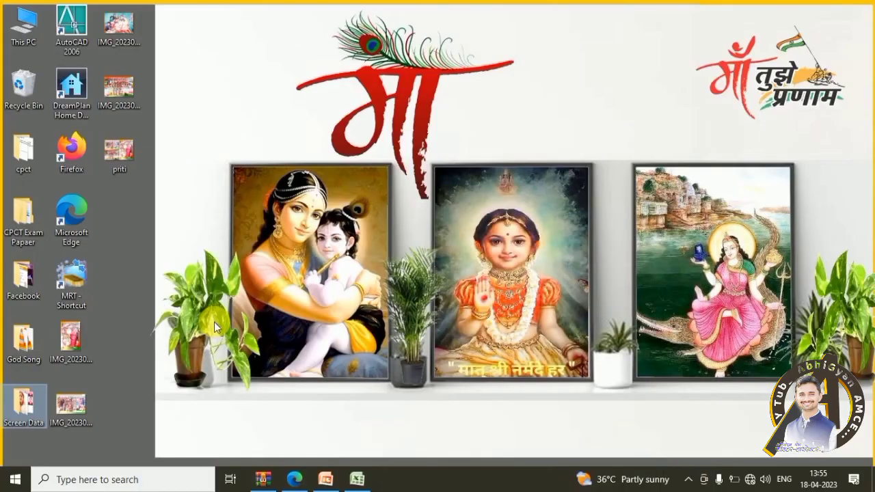
# - Restore the minimized windows one after another, ending on the question paper PDF in Edge
pyautogui.click(294, 479)
pyautogui.click(263, 479)
pyautogui.click(326, 479)
pyautogui.click(357, 479)
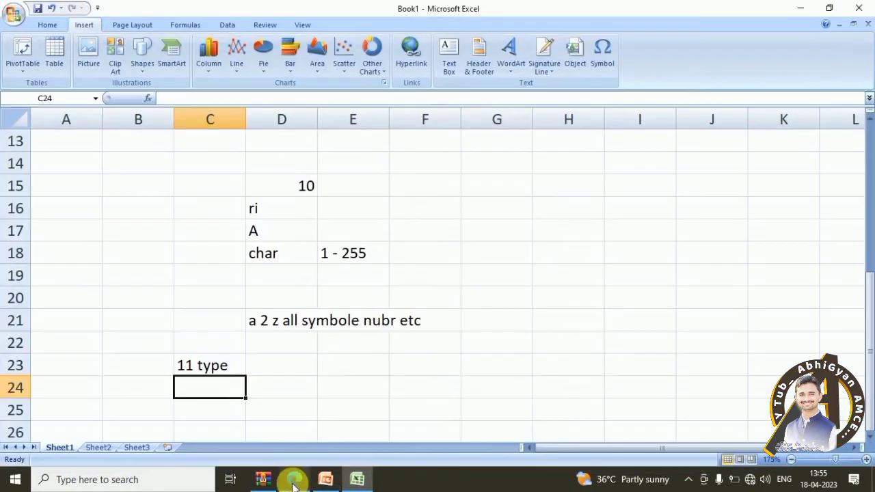
pyautogui.click(294, 479)
# - Read questions 18 to 20 in the PDF with their marked answers
pyautogui.scroll(-10, 171, 369)
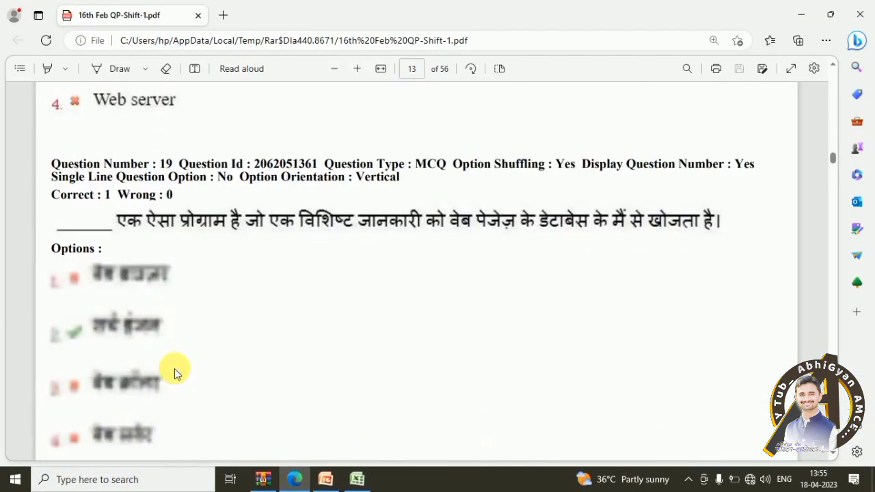
pyautogui.scroll(8, 239, 267)
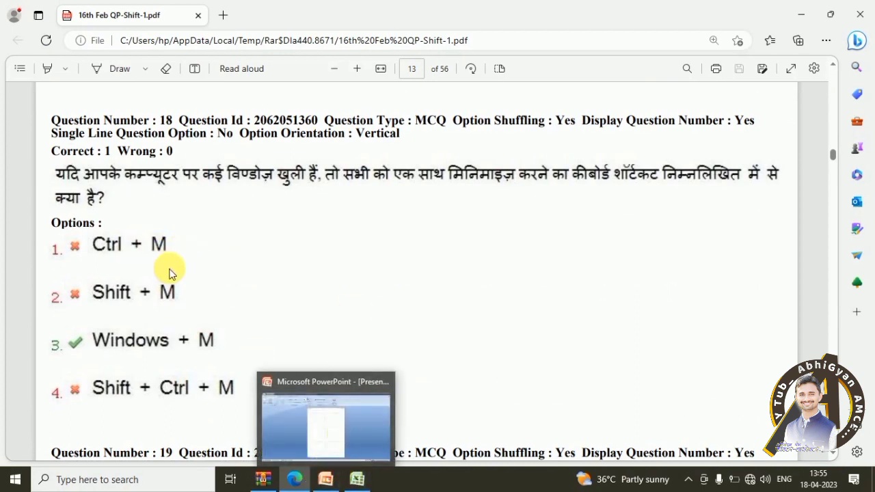
pyautogui.scroll(-10, 105, 263)
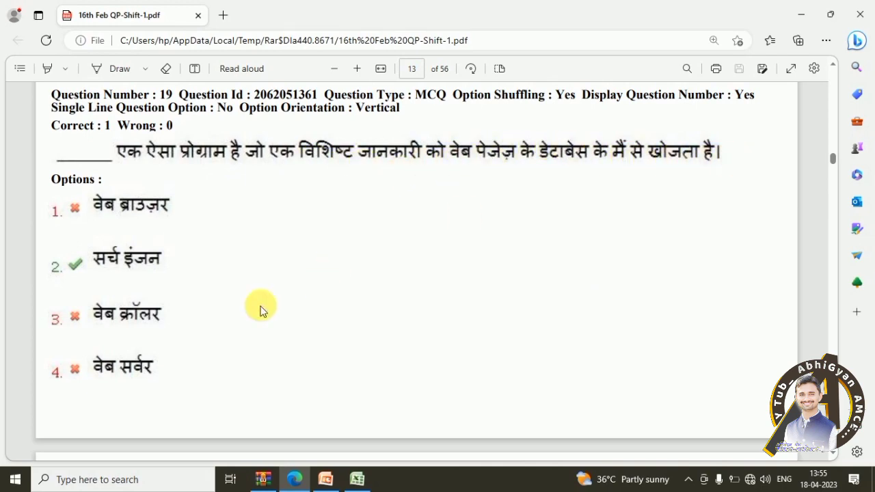
pyautogui.scroll(-5, 108, 254)
pyautogui.scroll(4, 113, 256)
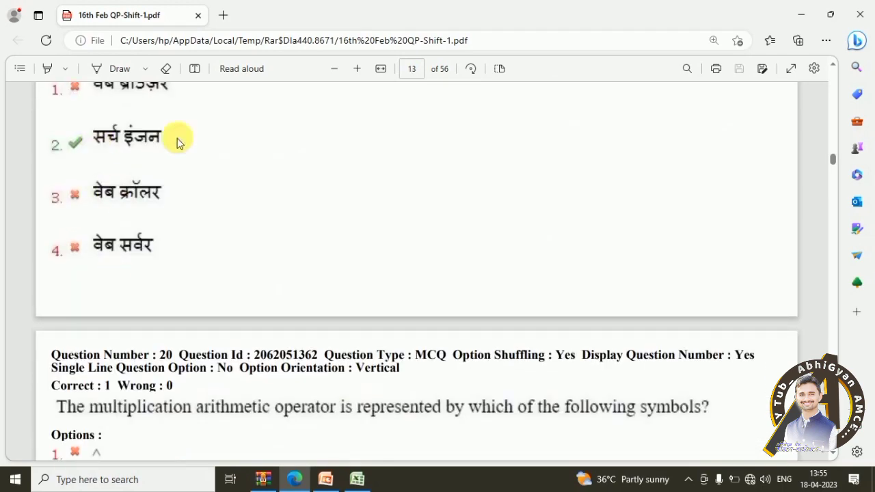
pyautogui.scroll(-8, 207, 172)
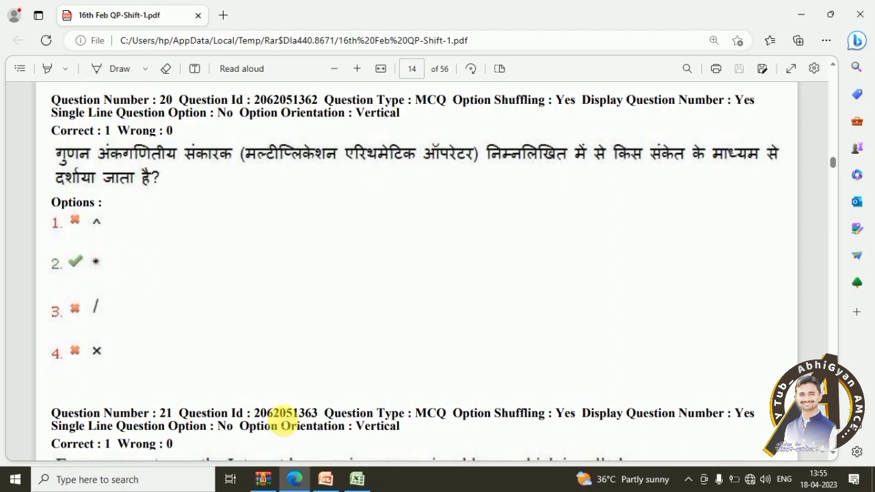
# - Switch to the Excel workbook and enter 2x2 in cell E26 and 2*2 in cell E27 as plain text
pyautogui.click(356, 478)
pyautogui.click(466, 322)
pyautogui.scroll(-1, 438, 294)
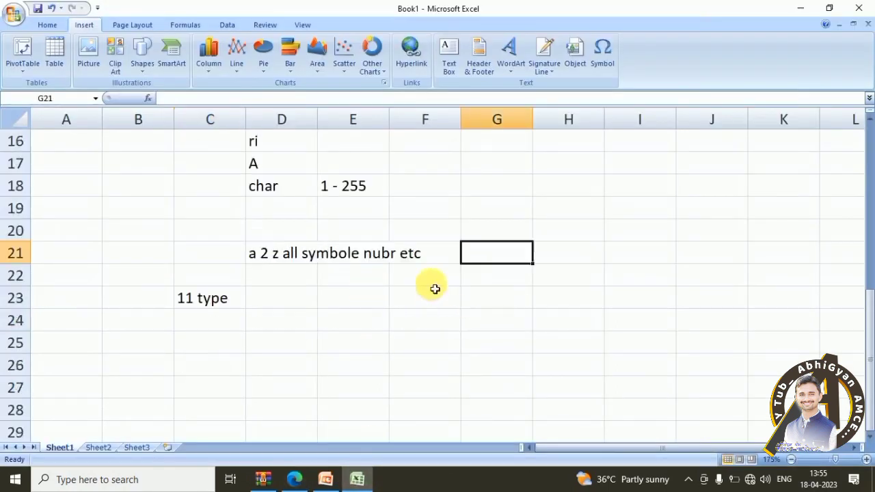
pyautogui.scroll(-2, 435, 288)
pyautogui.click(343, 241)
pyautogui.write('2x2')
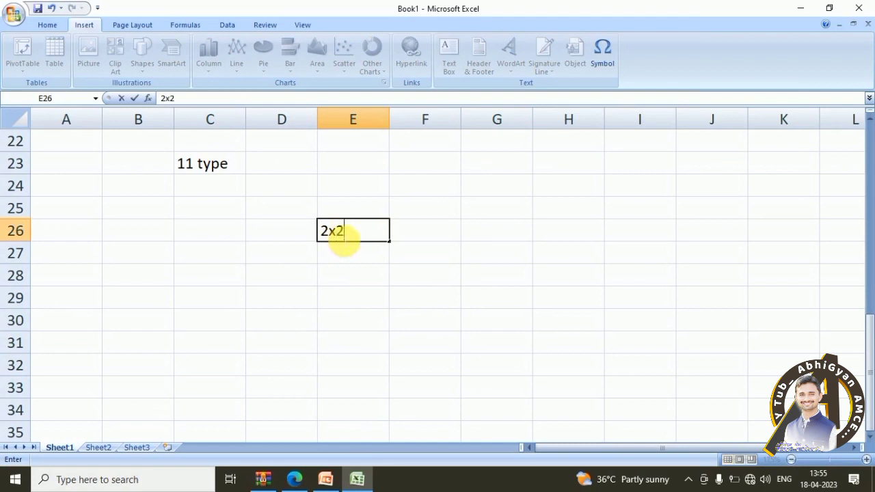
pyautogui.press('Return')
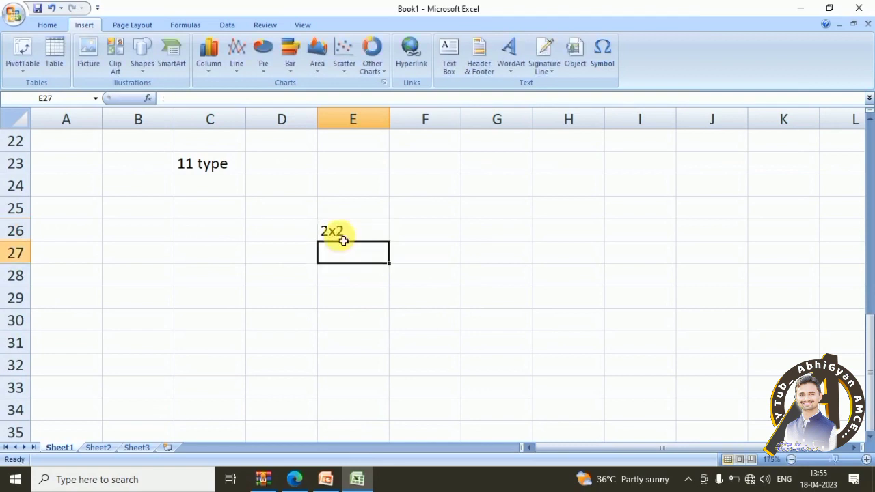
pyautogui.write('2*2')
pyautogui.press('Return')
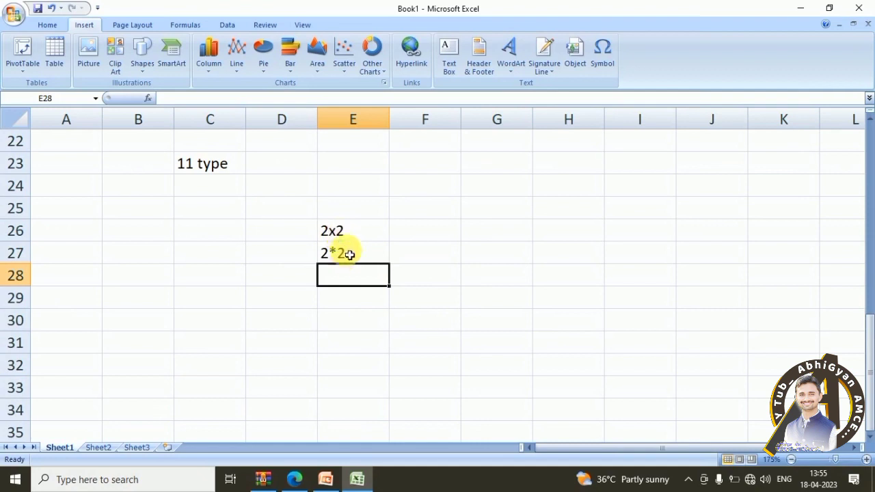
# - Enter =2x2 in E28 accepting the proposed correction to =2*2, enter =2*2 in E29, and check the formula in E28
pyautogui.write('=')
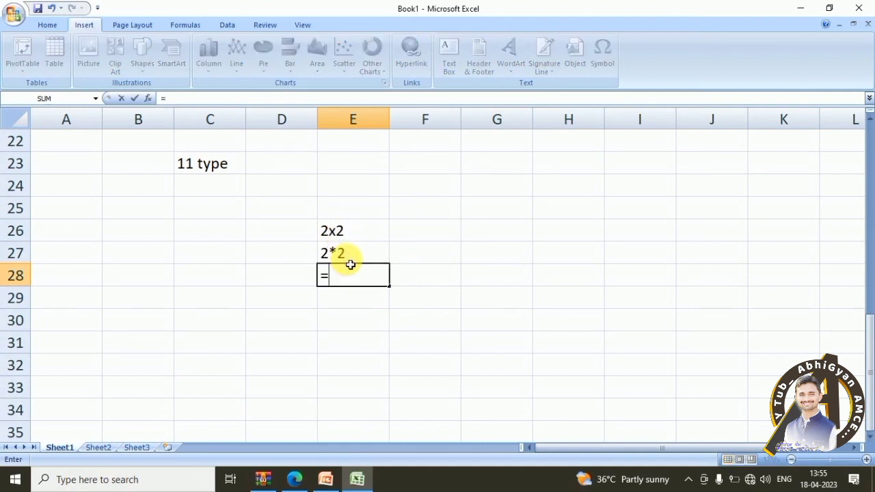
pyautogui.write('2x2')
pyautogui.press('Return')
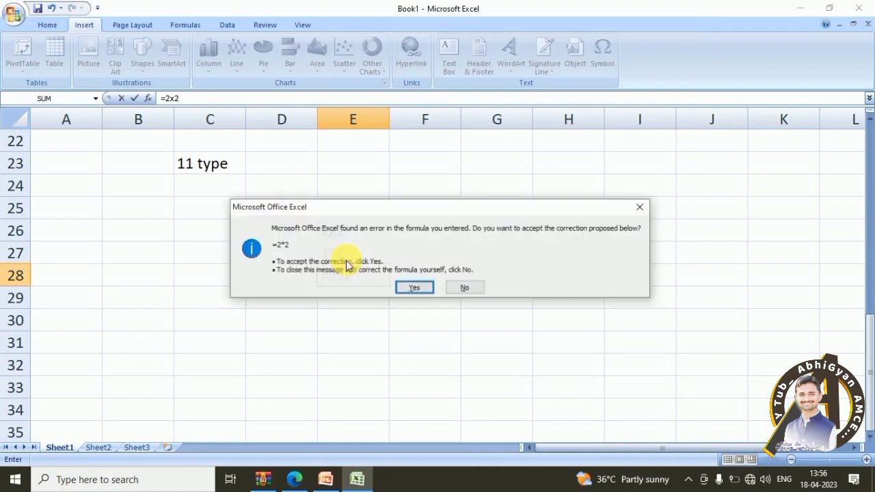
pyautogui.click(412, 287)
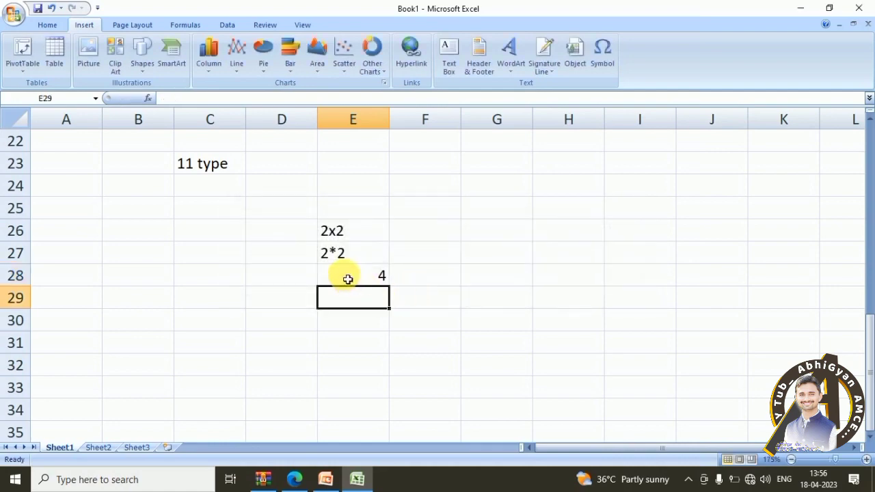
pyautogui.write('=2*')
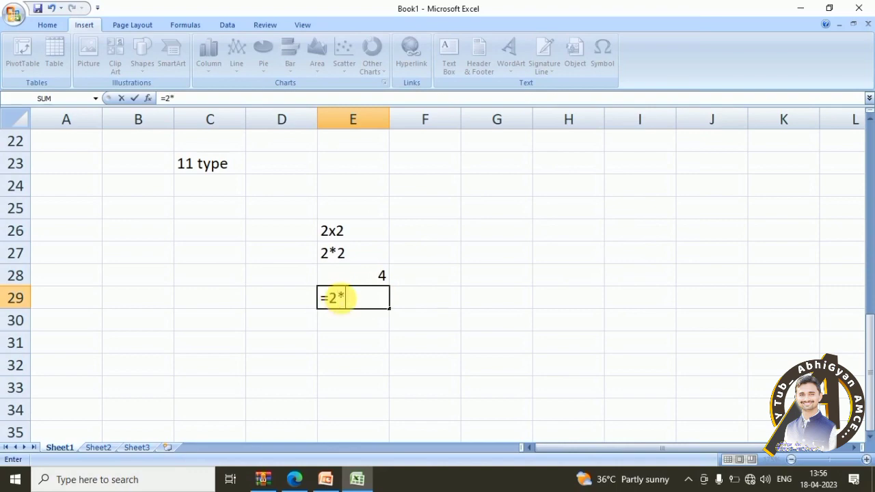
pyautogui.write('2')
pyautogui.press('Return')
pyautogui.click(357, 280)
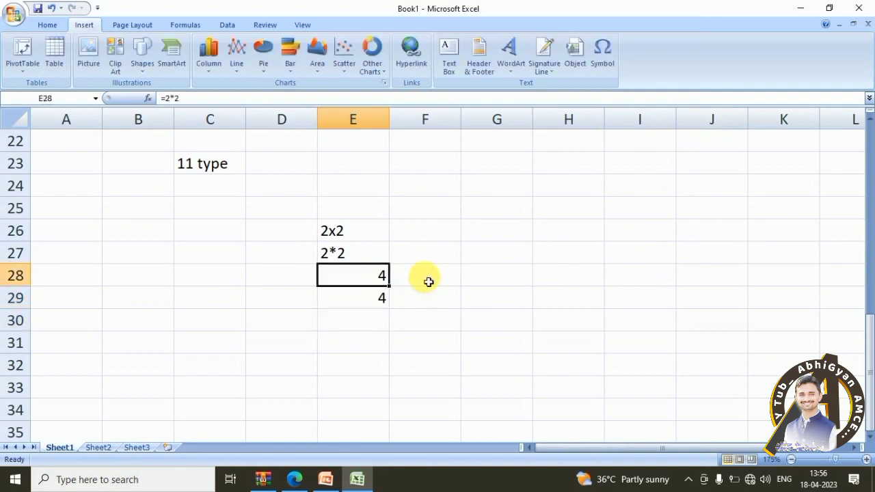
# - Try to enter the formula =2x2 in F28 while rejecting the proposed correction, and abandon the entry
pyautogui.click(427, 280)
pyautogui.write('=')
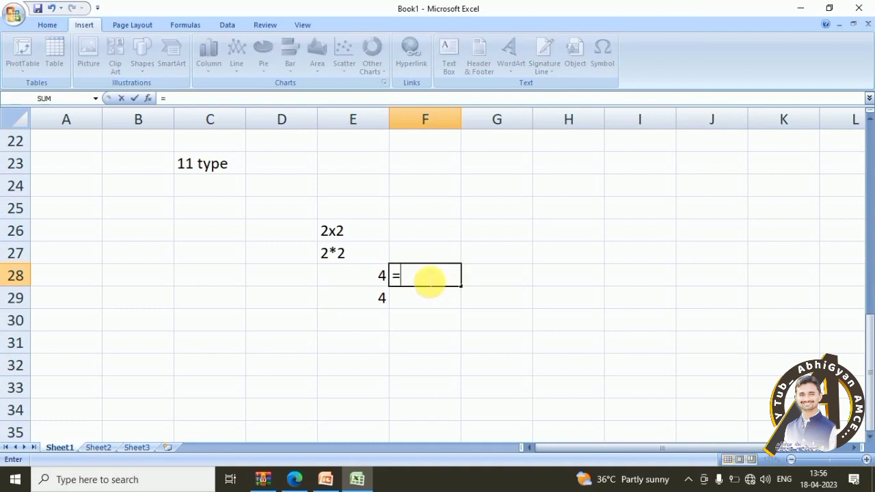
pyautogui.write('2x2')
pyautogui.press('Return')
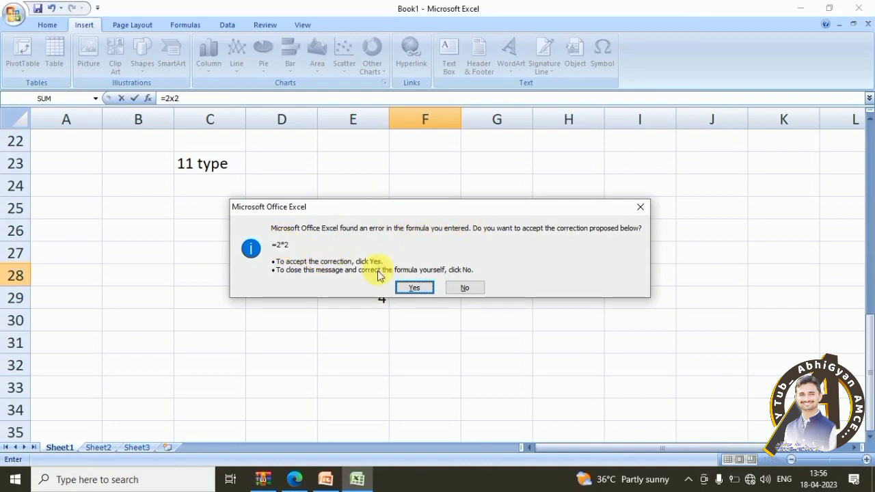
pyautogui.click(462, 289)
pyautogui.press('Return')
pyautogui.click(432, 306)
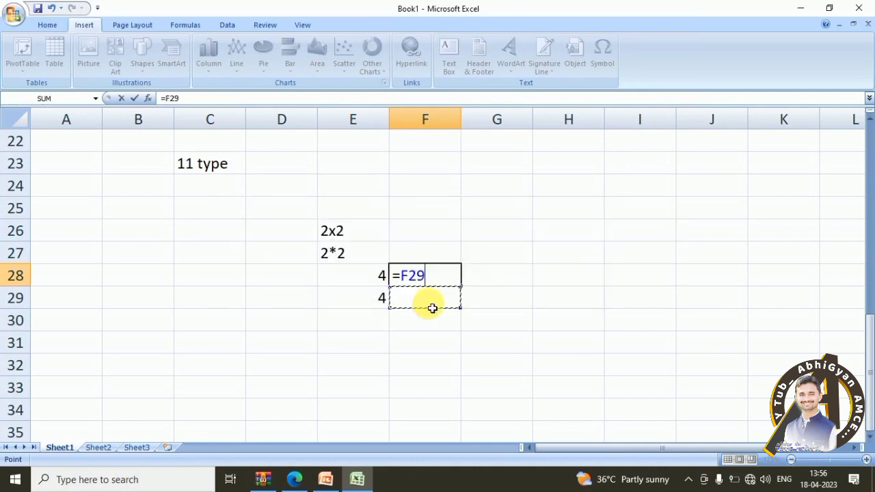
pyautogui.press('Escape')
# - Enter the multiplication formula =2*2 in cell F29
pyautogui.click(428, 304)
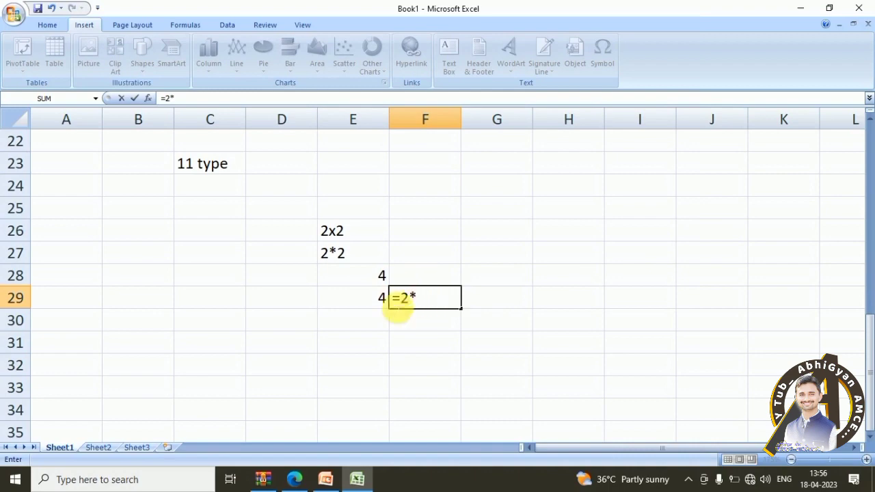
pyautogui.press('Return')
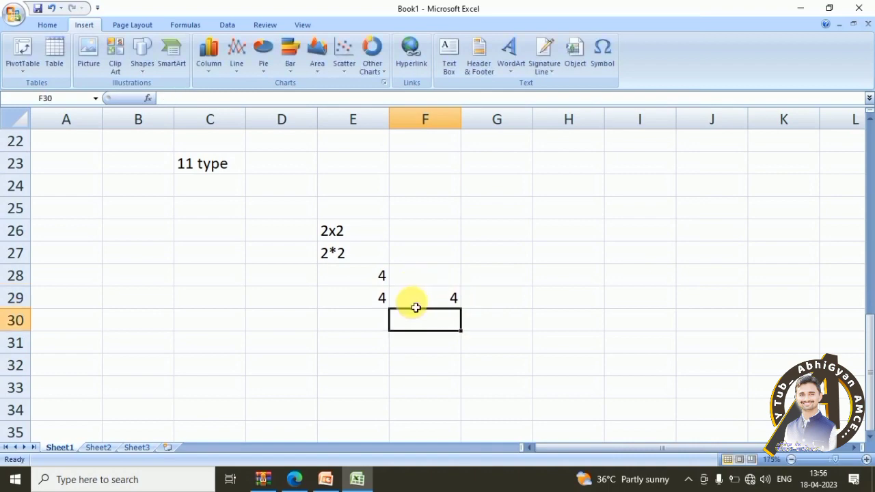
# - Return to the PDF in Edge and read questions 21 to 24 with their marked answers
pyautogui.hotkey('alt', 'Tab')
pyautogui.scroll(-1, 108, 147)
pyautogui.scroll(1, 485, 179)
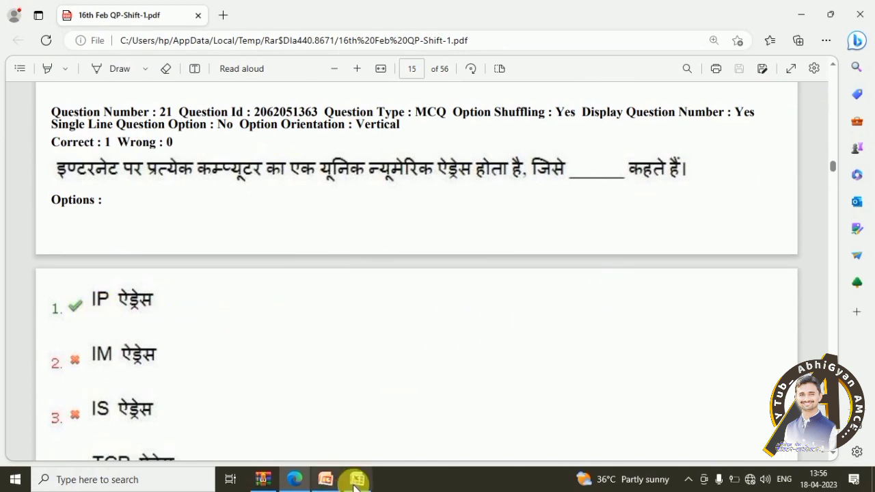
pyautogui.moveTo(357, 480)
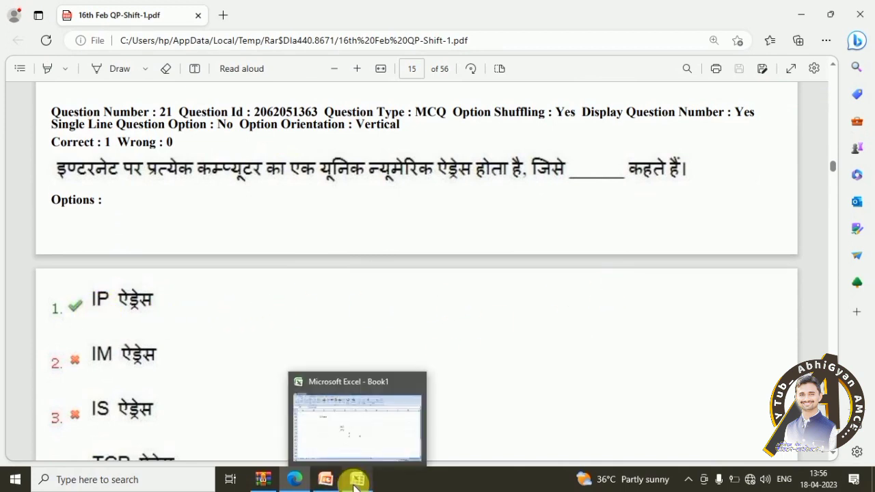
pyautogui.click(357, 481)
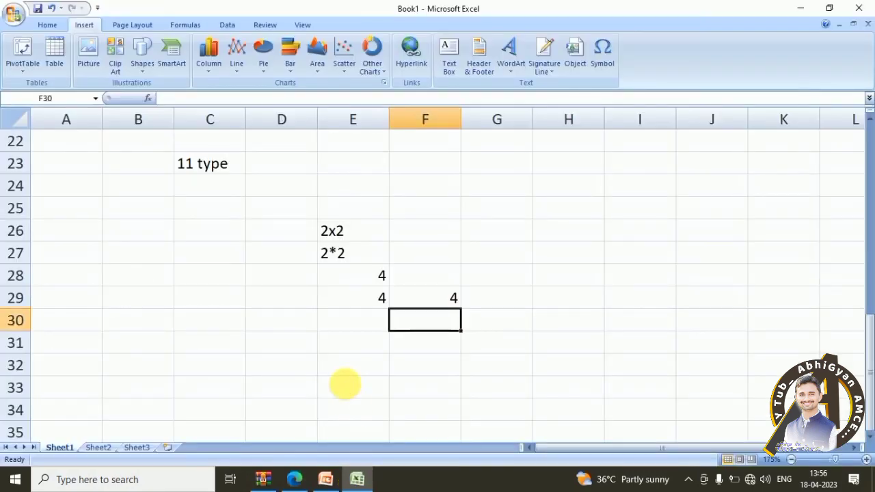
pyautogui.click(294, 479)
pyautogui.scroll(-5, 299, 281)
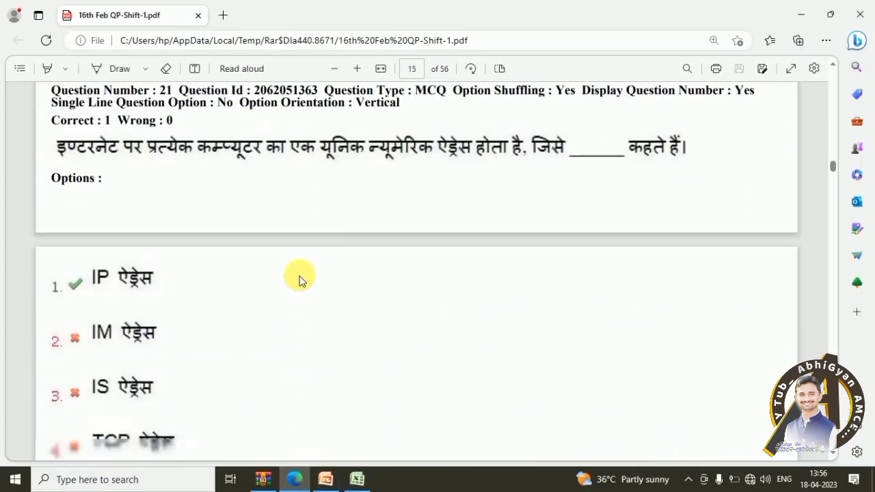
pyautogui.scroll(-5, 298, 282)
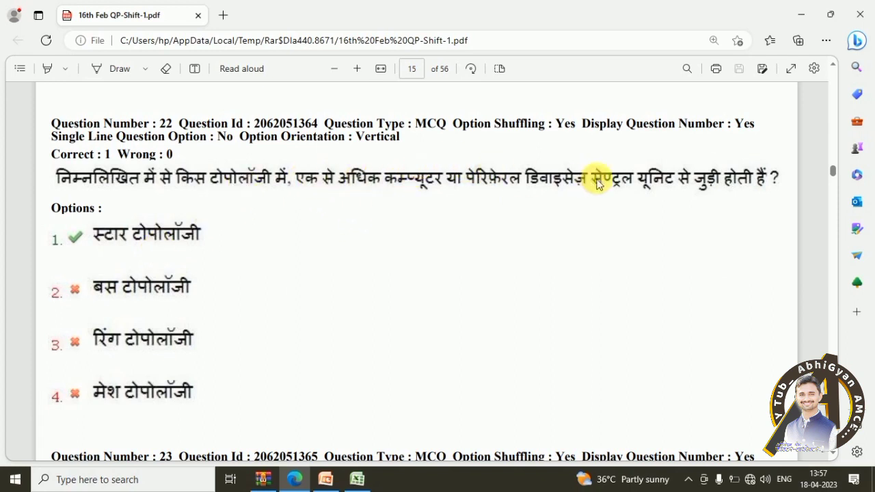
pyautogui.scroll(-10, 316, 229)
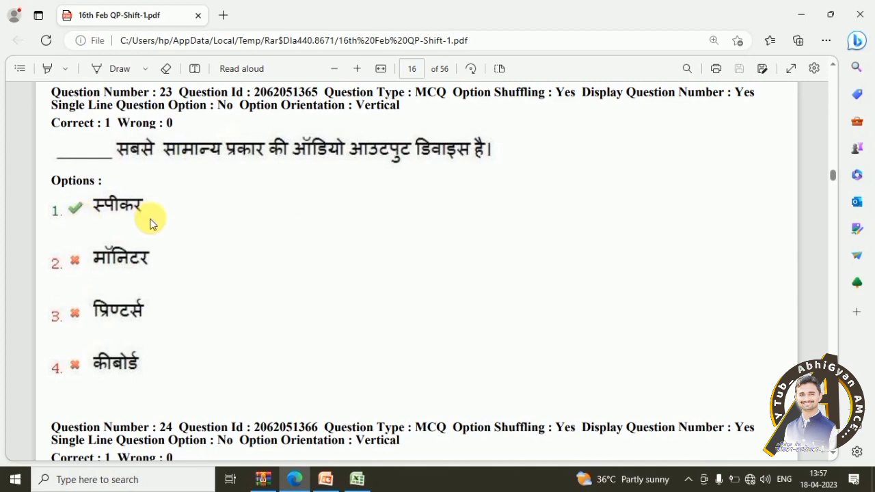
pyautogui.scroll(-8, 151, 221)
pyautogui.scroll(-4, 151, 214)
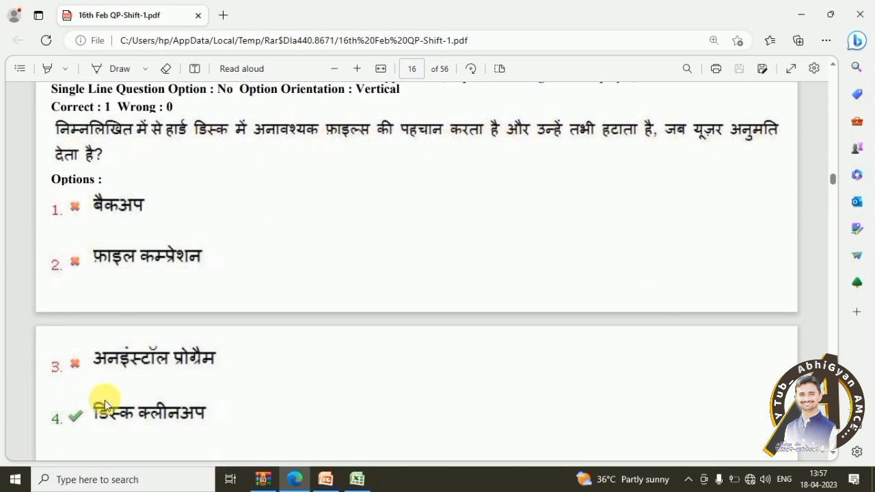
# - Clear the open windows away one by one, including Edge and PowerPoint, to reach the desktop
pyautogui.click(801, 12)
pyautogui.click(802, 12)
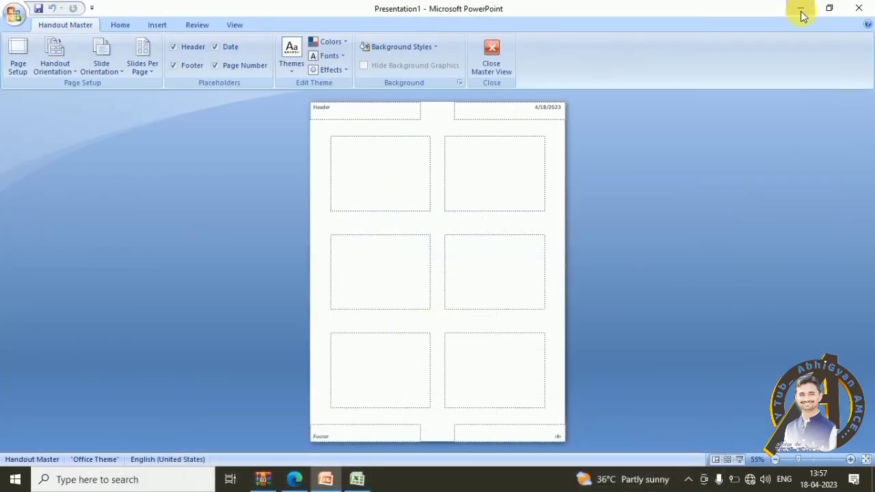
pyautogui.click(801, 12)
pyautogui.click(804, 10)
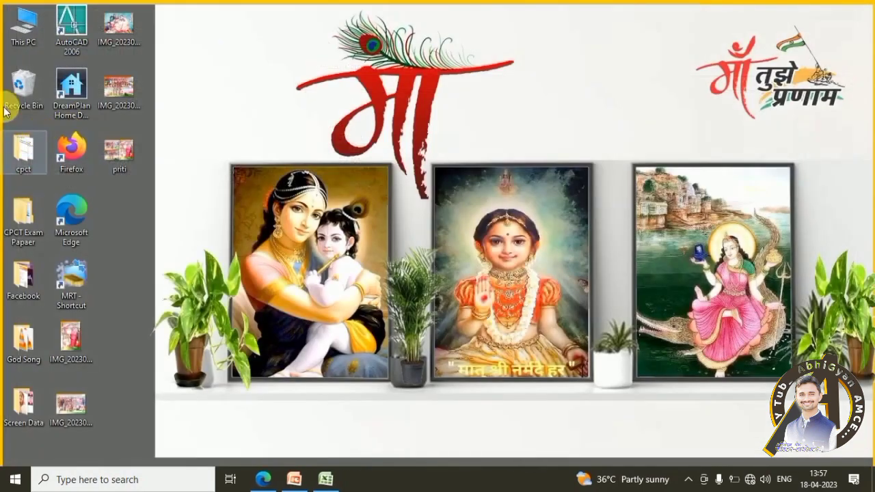
pyautogui.rightClick(21, 33)
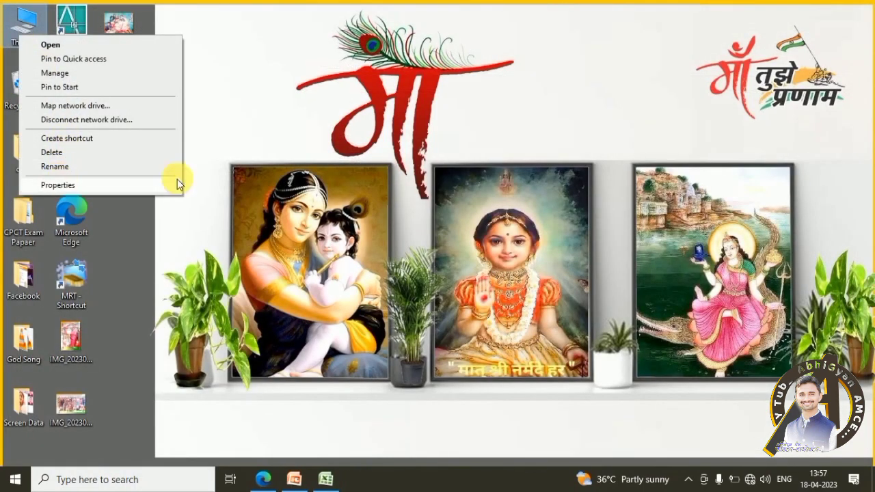
pyautogui.press('Escape')
pyautogui.click(322, 132)
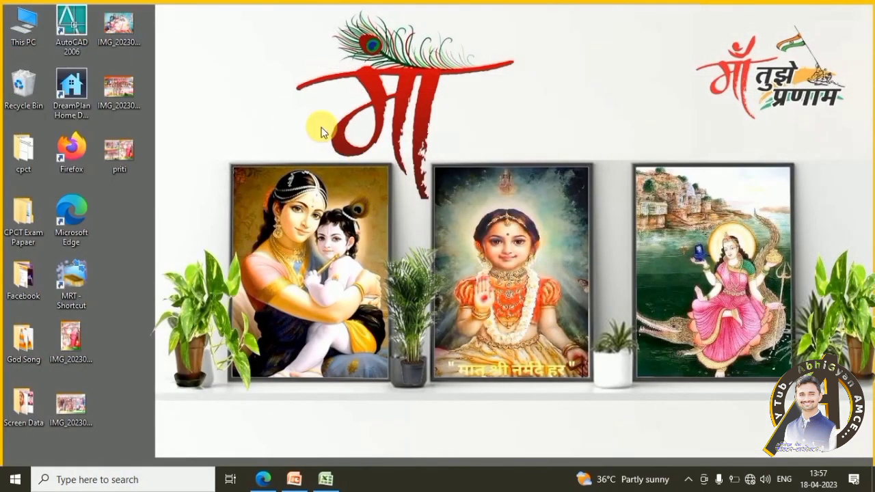
# - Open This PC in File Explorer and start Disk Cleanup from the properties of Local Disk (C:)
pyautogui.press('super+e')
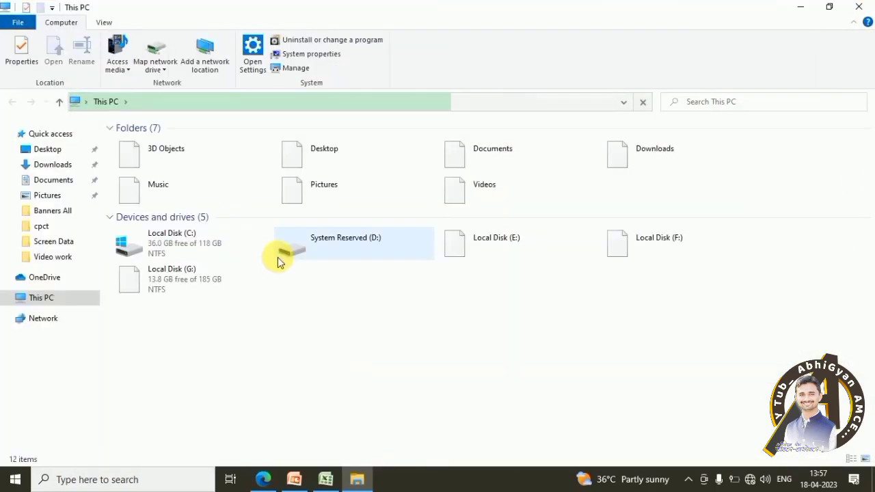
pyautogui.click(220, 251)
pyautogui.rightClick(228, 253)
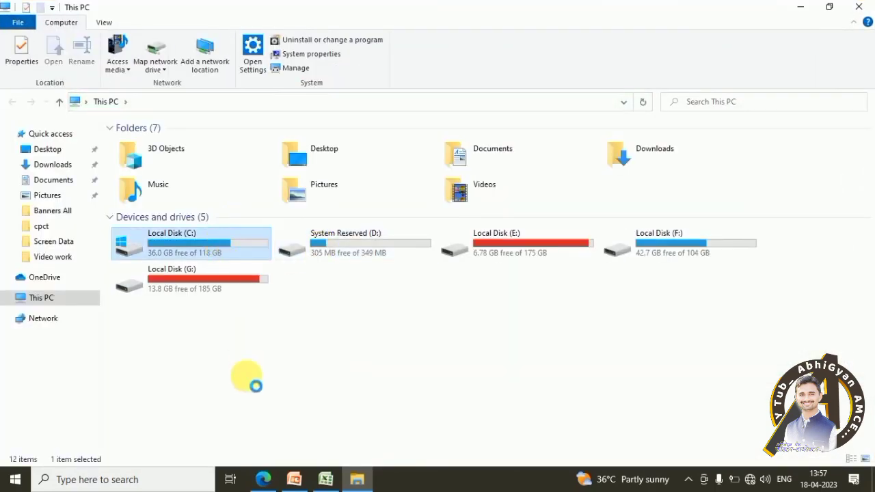
pyautogui.click(266, 456)
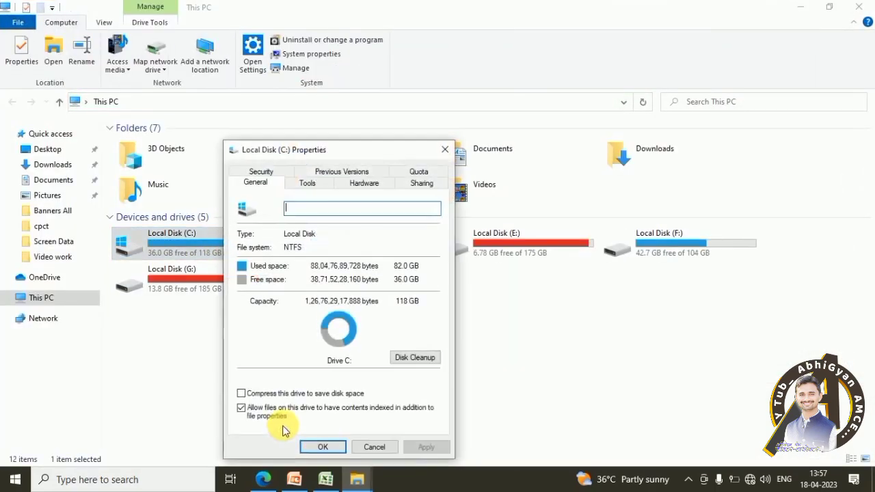
pyautogui.click(415, 358)
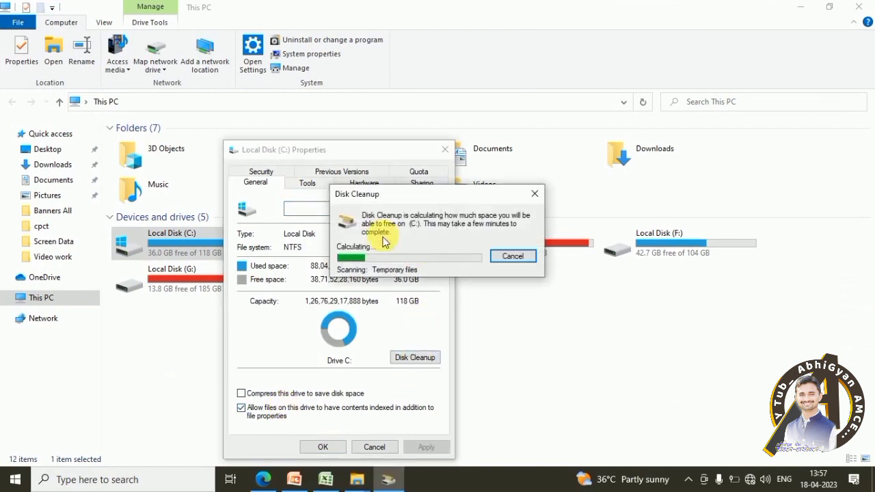
# - Run the cleanup of the preselected file types on drive C: and confirm their permanent deletion
pyautogui.click(179, 296)
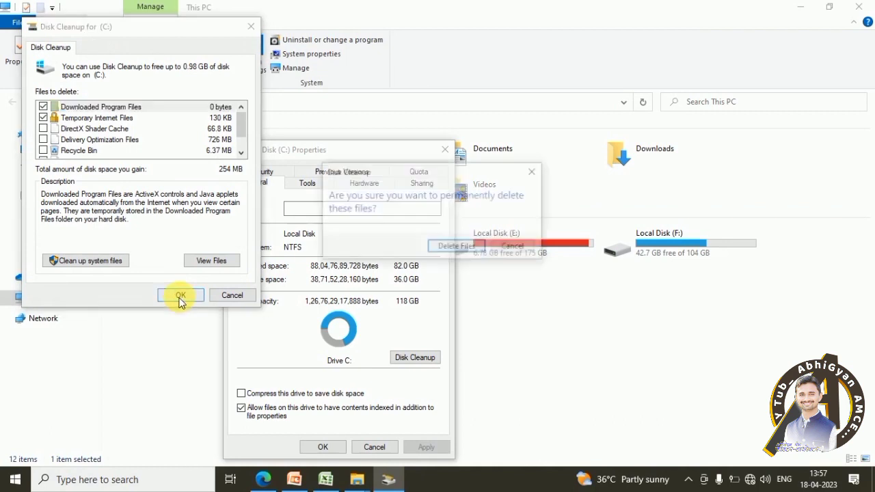
pyautogui.click(441, 249)
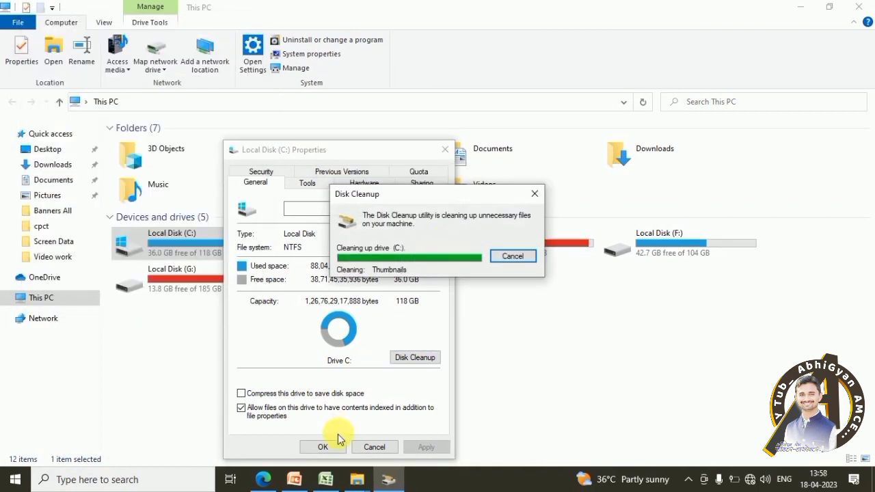
# - Return to the question paper PDF in Edge and read question 25 with its marked answer
pyautogui.click(264, 480)
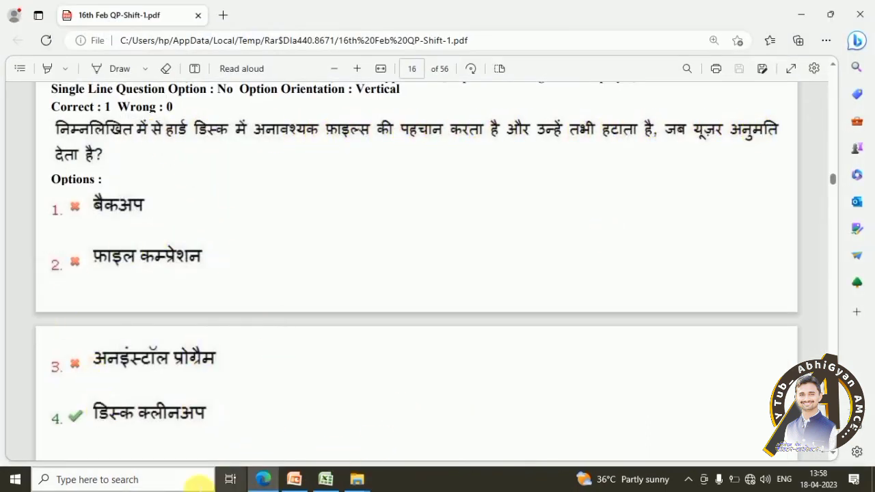
pyautogui.scroll(-6, 219, 266)
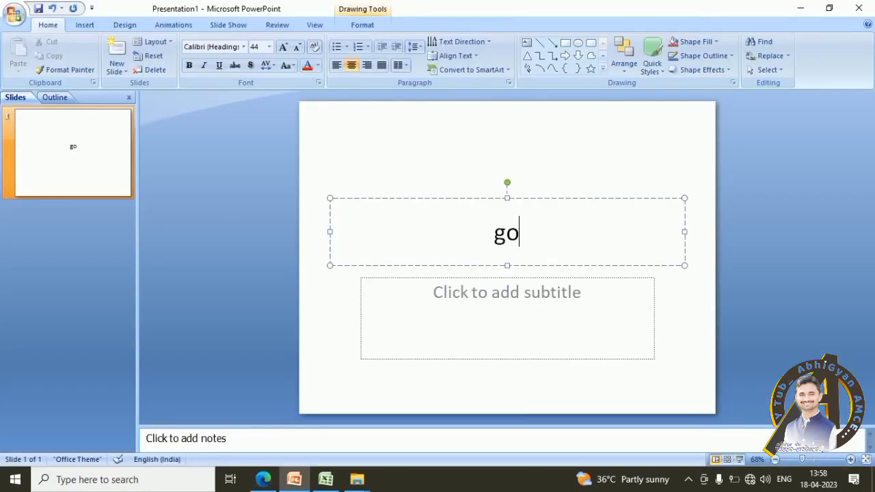
# - Look up the title word "go" in the PowerPoint Thesaurus
pyautogui.doubleClick(506, 233)
pyautogui.click(277, 26)
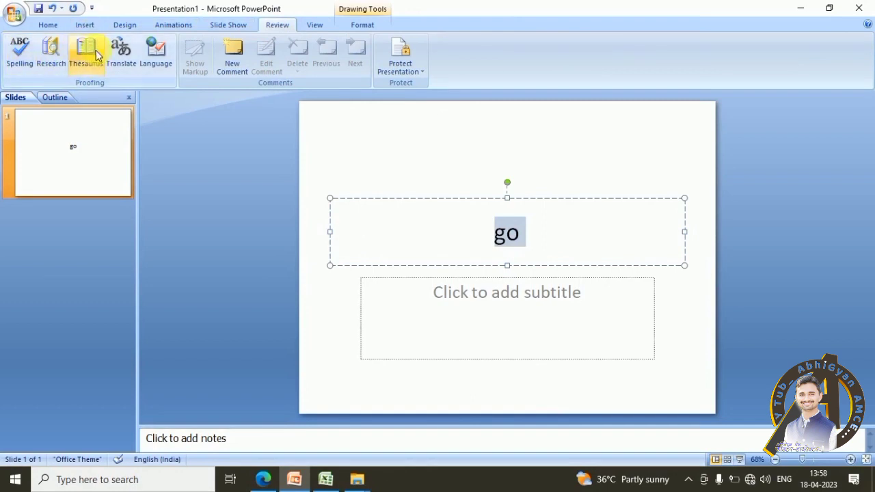
pyautogui.click(97, 58)
pyautogui.click(442, 271)
# - Open Microsoft Office Word 2007 and enter "go" in the blank document
pyautogui.press('super')
pyautogui.write('word')
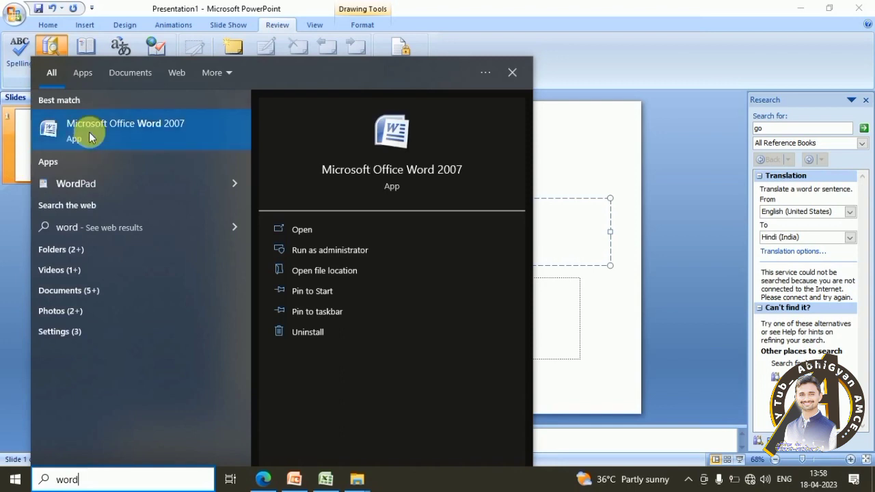
pyautogui.click(89, 132)
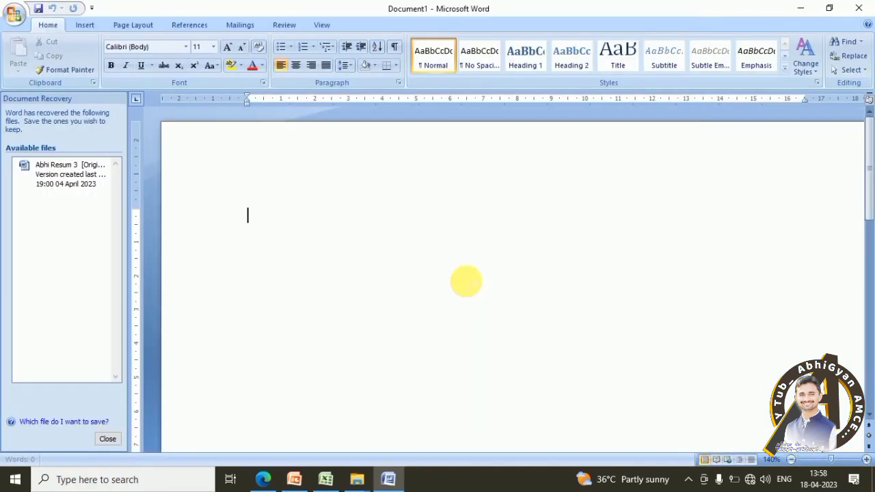
pyautogui.write('go')
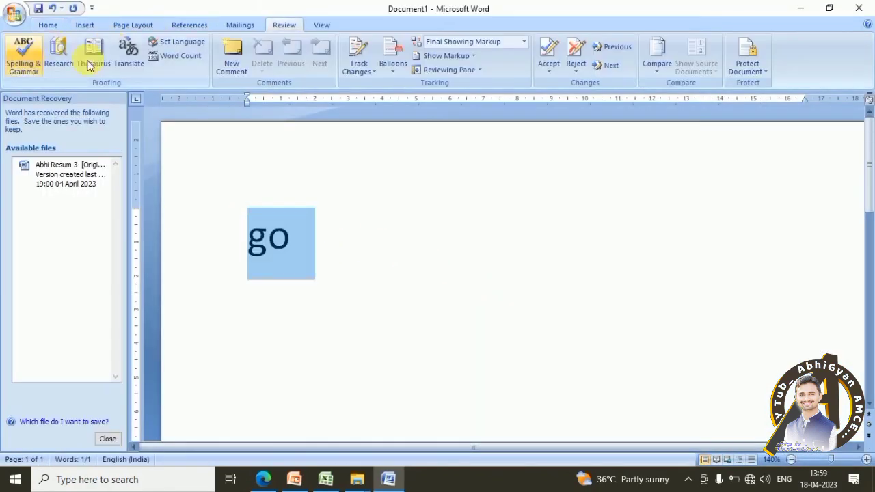
# - Look up the selected word "go" in the Thesaurus and dismiss the resulting messages
pyautogui.click(89, 55)
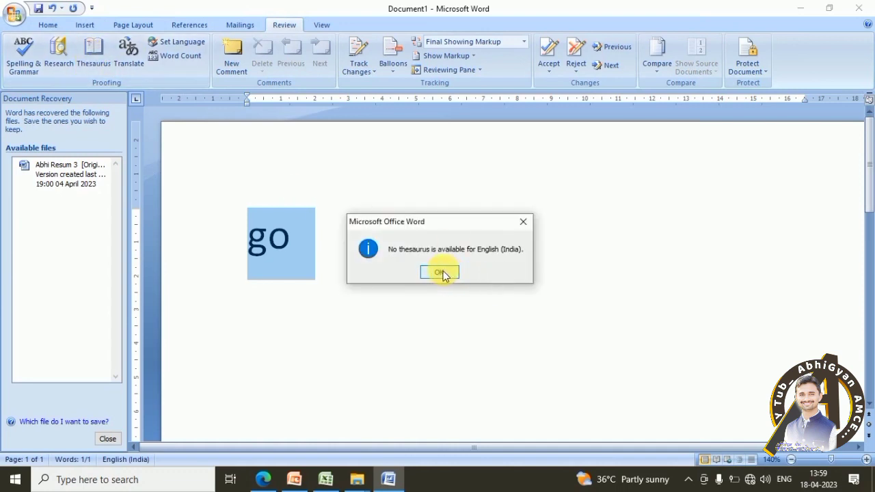
pyautogui.click(440, 272)
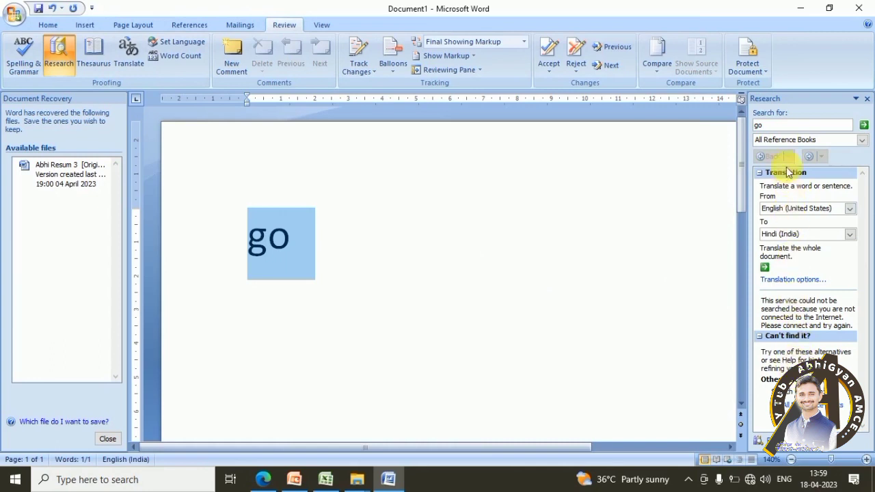
pyautogui.click(104, 60)
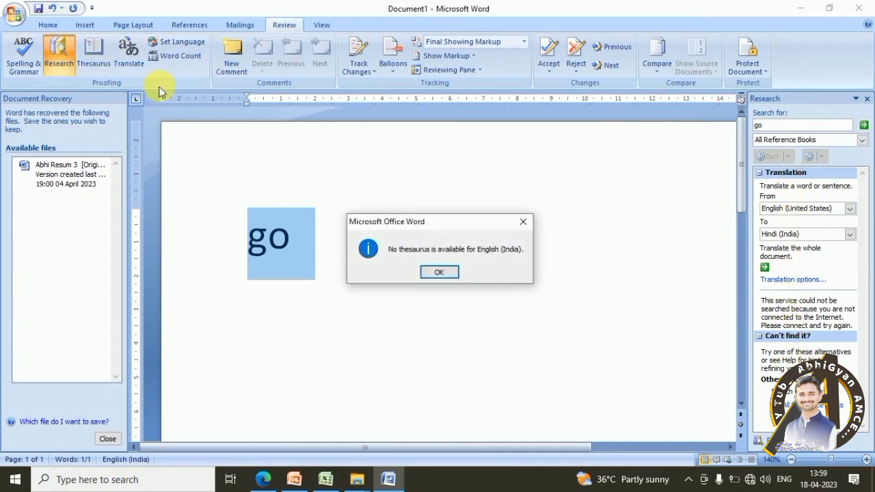
pyautogui.click(439, 272)
# - Replace the word "go" in the document with "computer"
pyautogui.click(301, 236)
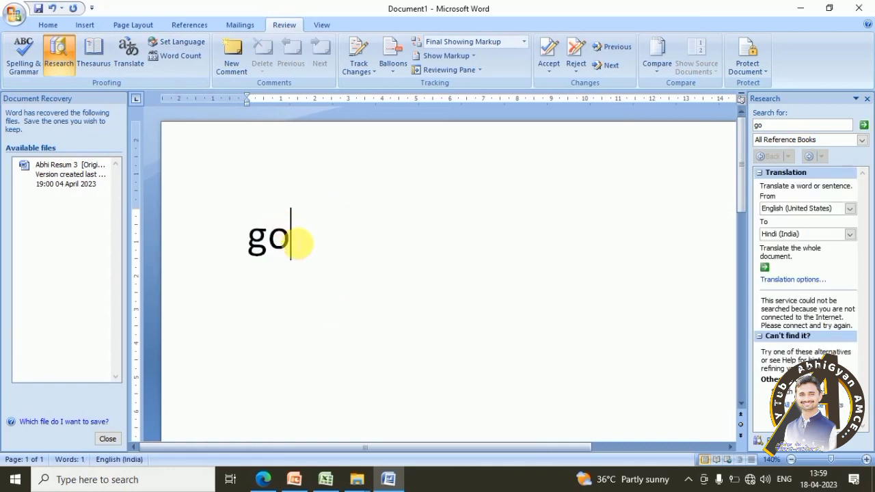
pyautogui.moveTo(301, 236); pyautogui.dragTo(211, 236)
pyautogui.click(222, 236)
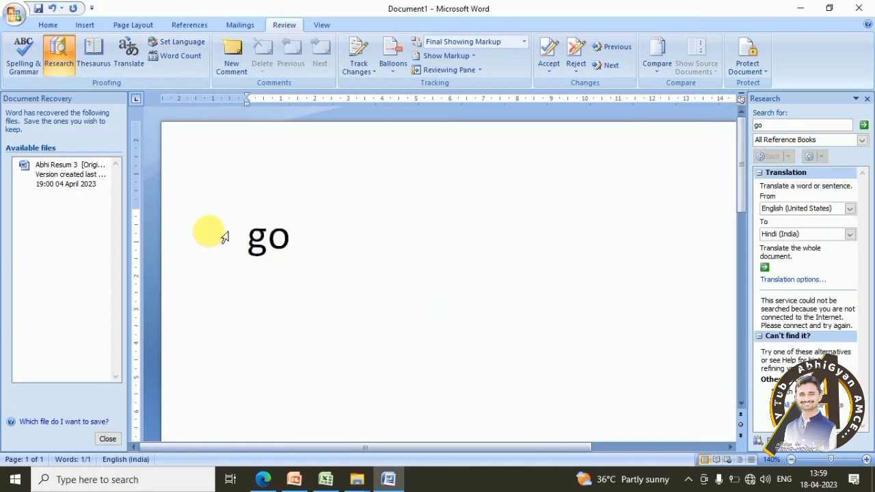
pyautogui.hotkey('ctrl', 'shift', 'k')
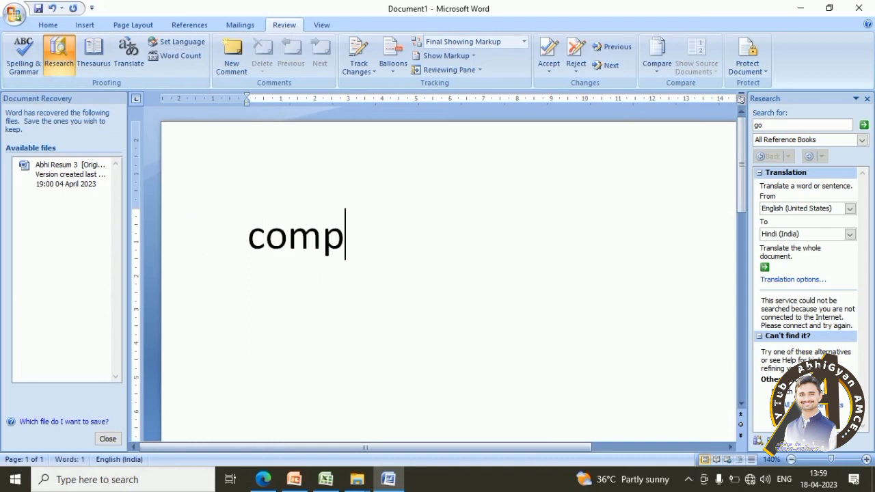
pyautogui.write('er')
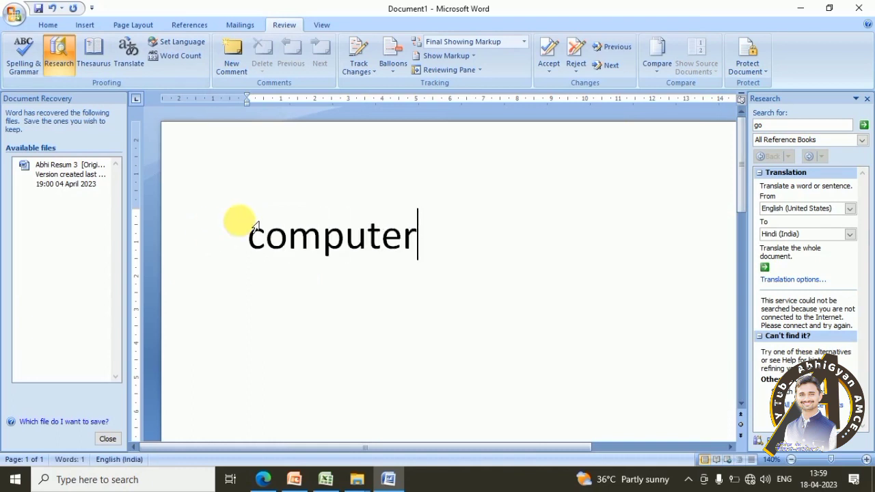
# - Select the word "computer" and look it up in the Thesaurus
pyautogui.moveTo(401, 234); pyautogui.dragTo(239, 235)
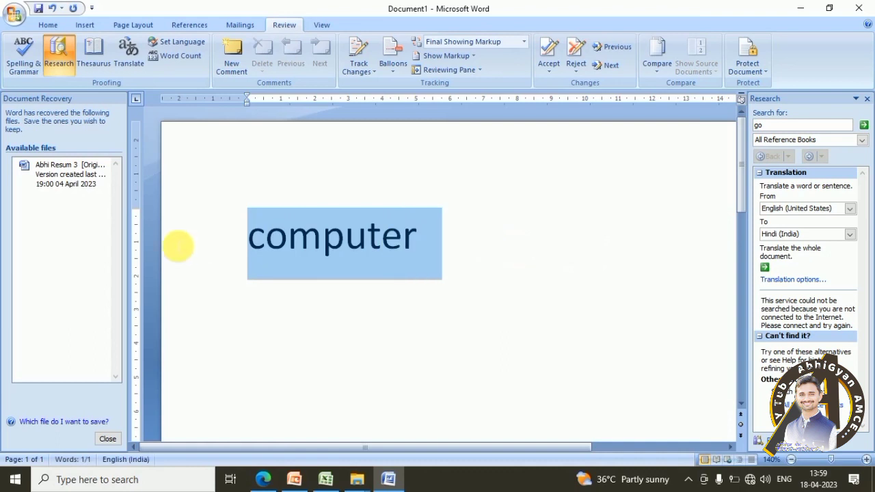
pyautogui.click(92, 57)
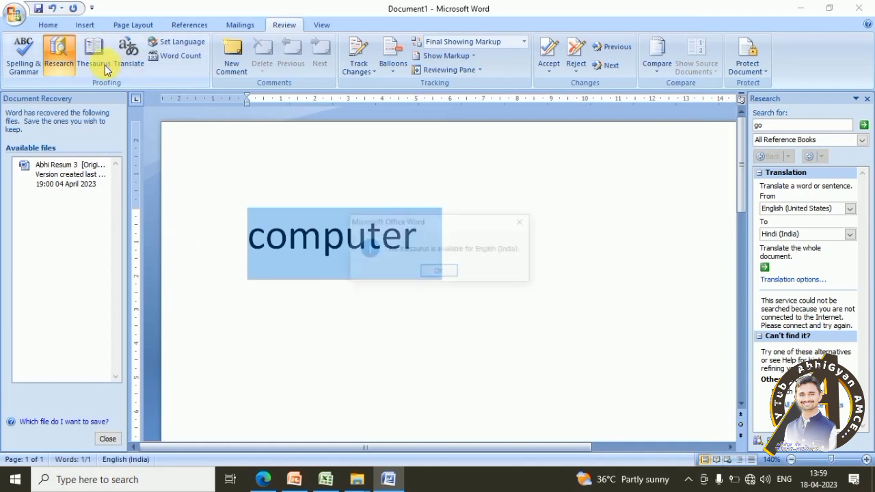
pyautogui.click(439, 272)
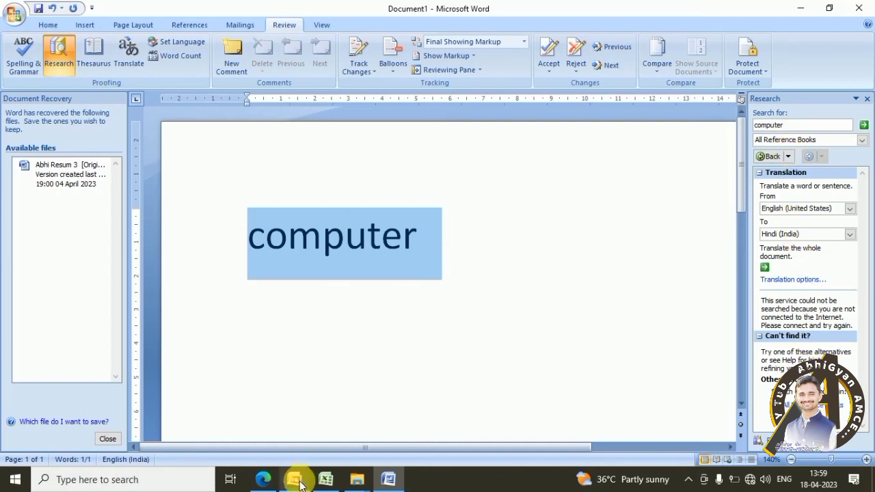
# - Return to the PDF in Edge and read question 26 with its marked answer
pyautogui.click(261, 481)
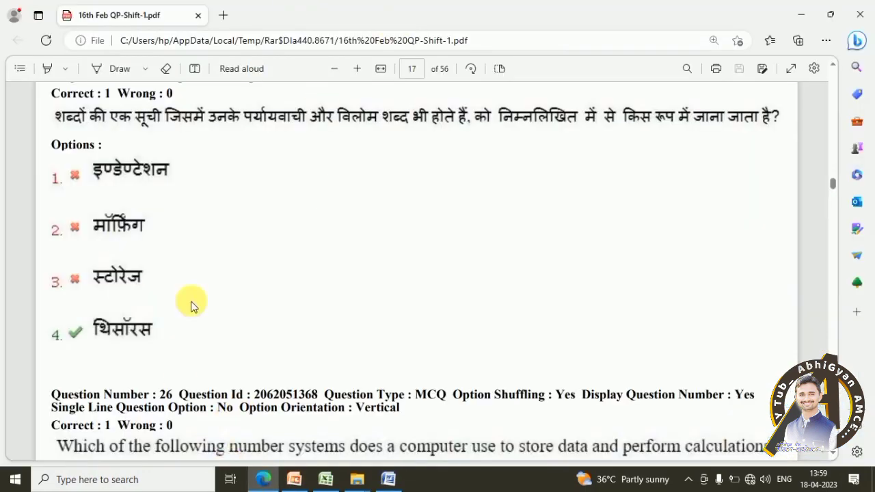
pyautogui.scroll(-5, 225, 353)
pyautogui.scroll(-5, 225, 307)
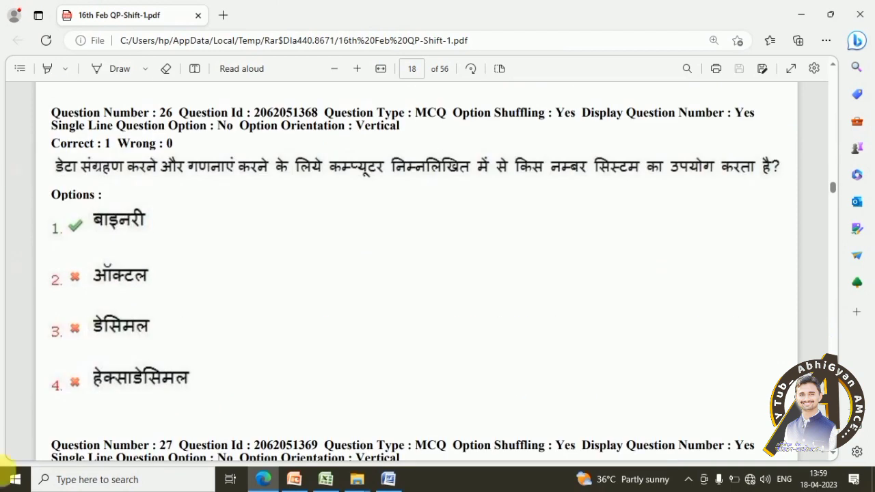